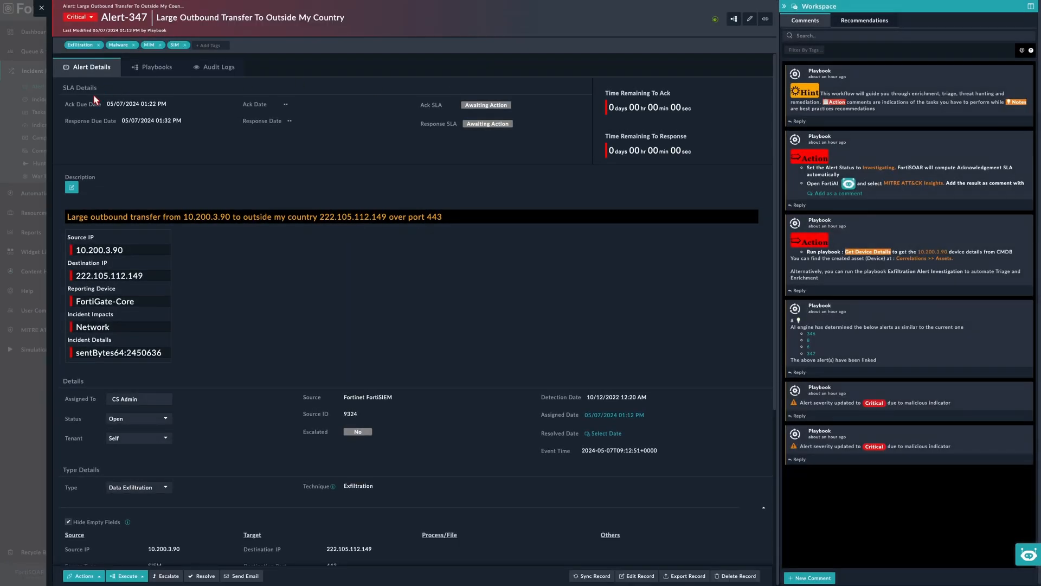
scroll(540, 300, "down", 5)
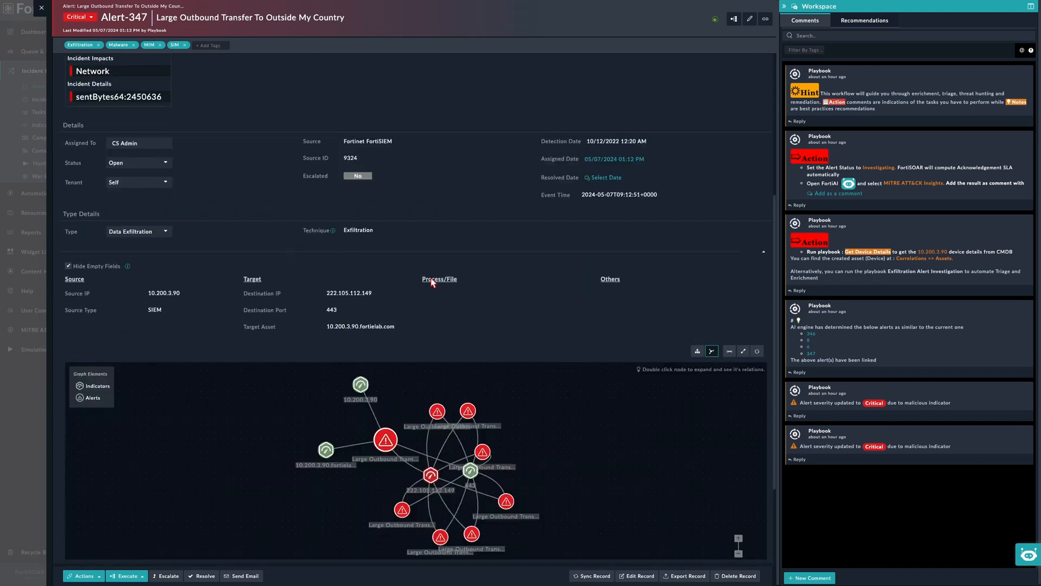
mouse_move(909, 96)
scroll(422, 263, "down", 3)
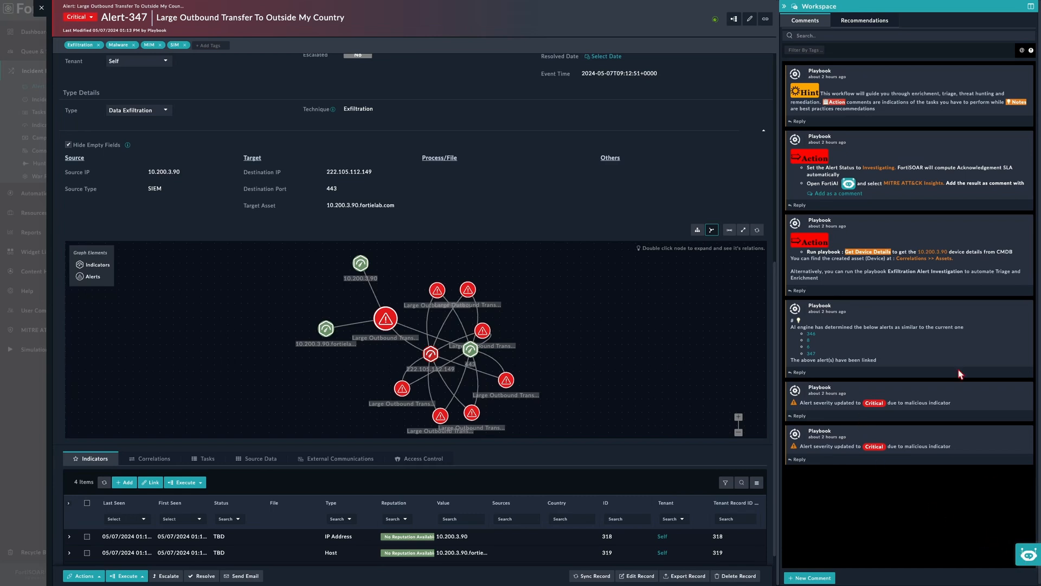
Launch FortiAI for the alert and request MITRE ATT&CK Insights from its Top Questions
left_click(1029, 557)
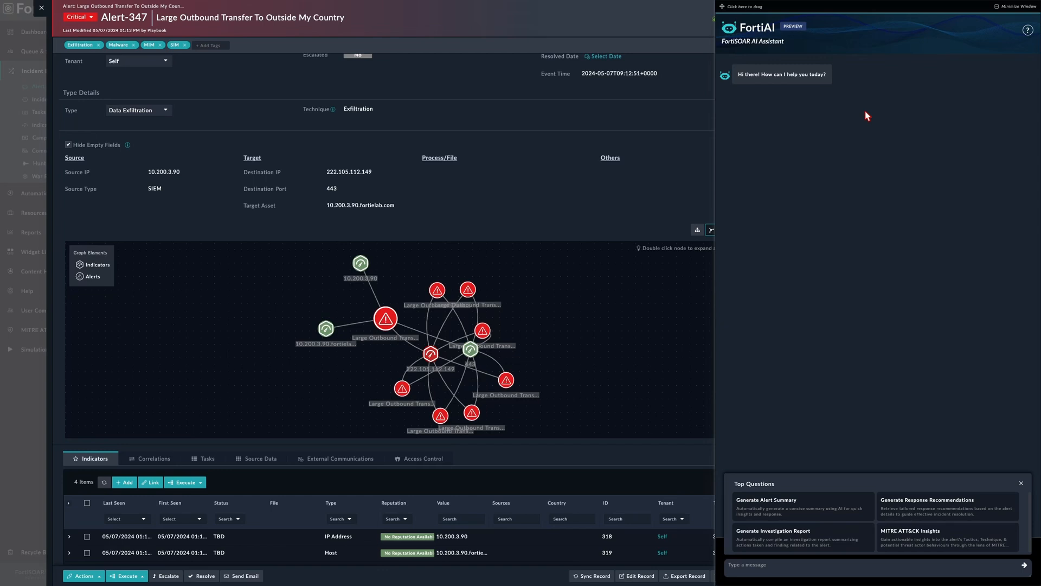
left_click(775, 567)
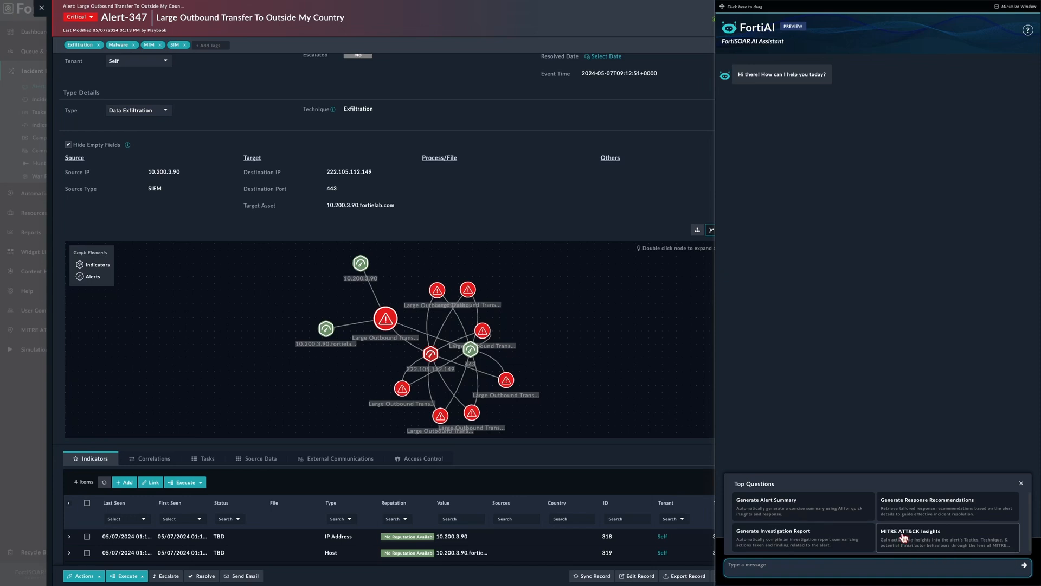
left_click(910, 541)
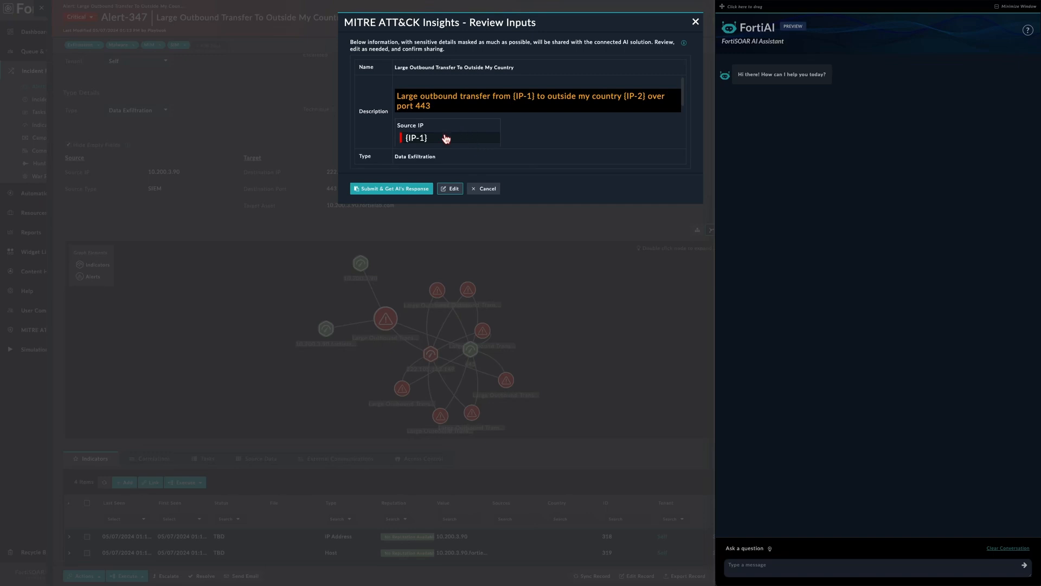
scroll(447, 137, "down", 3)
scroll(446, 137, "down", 3)
scroll(435, 140, "down", 3)
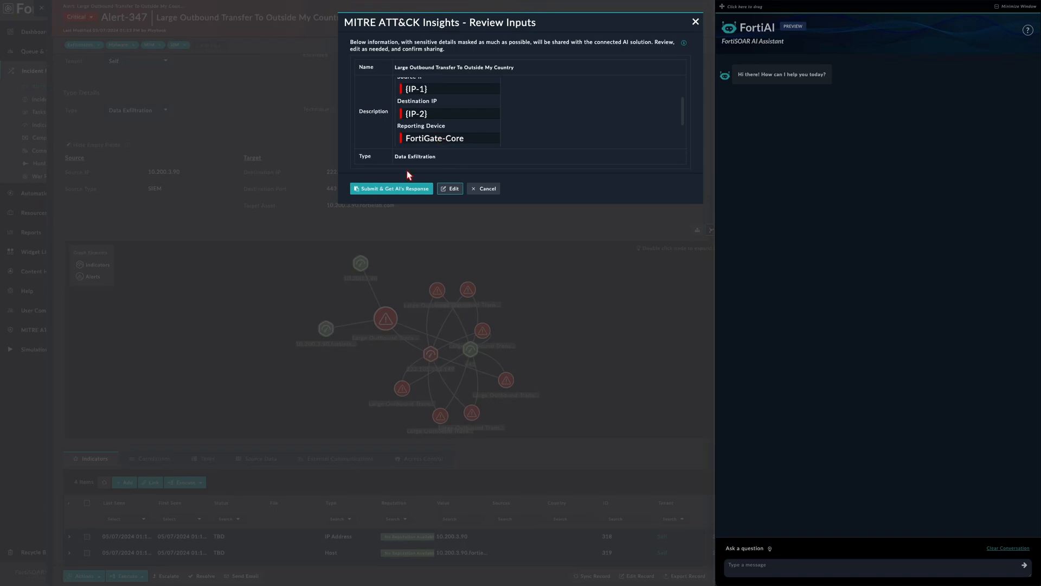
Submit the masked alert details to get FortiAI's MITRE insights (Exfiltration, T1567.002)
left_click(395, 194)
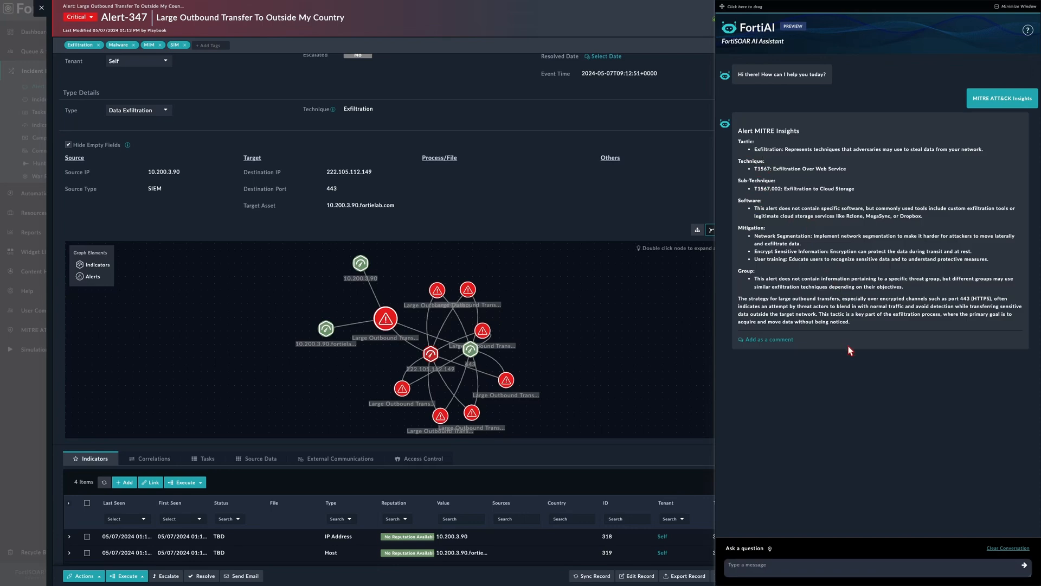
Add the MITRE insights as an alert comment and close FortiAI
left_click(766, 339)
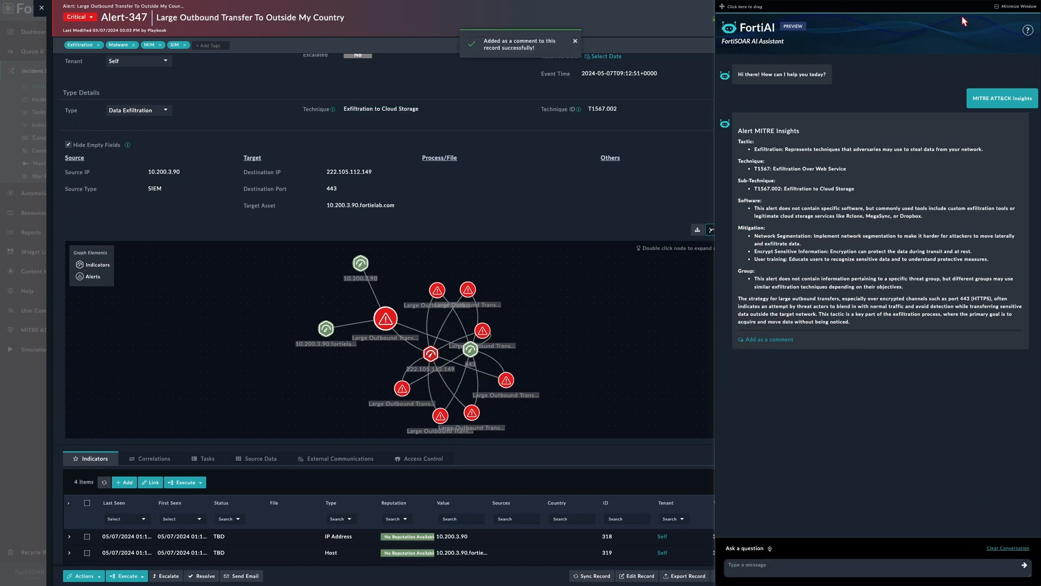
left_click(1006, 7)
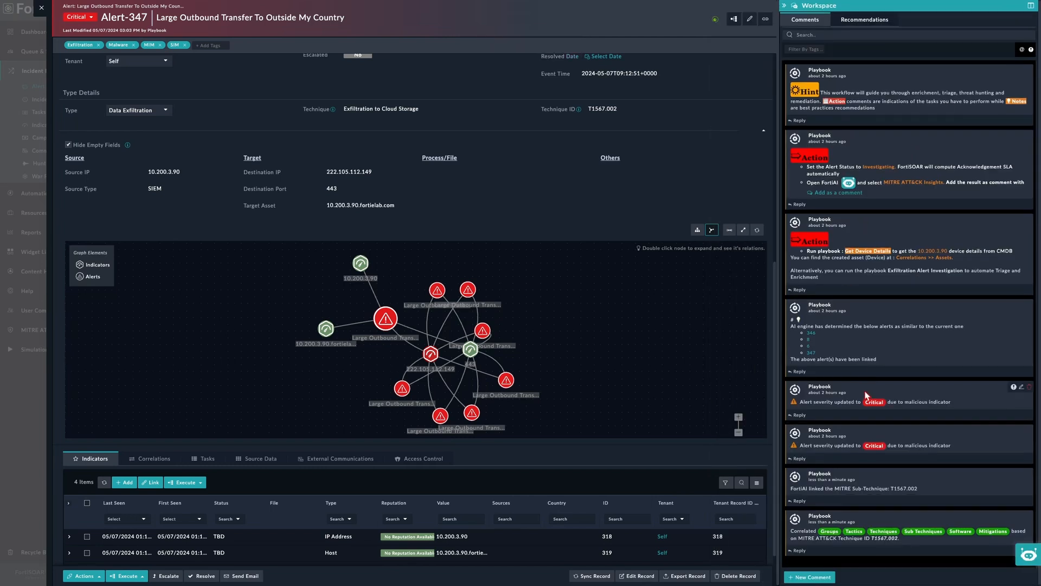
scroll(895, 326, "down", 1)
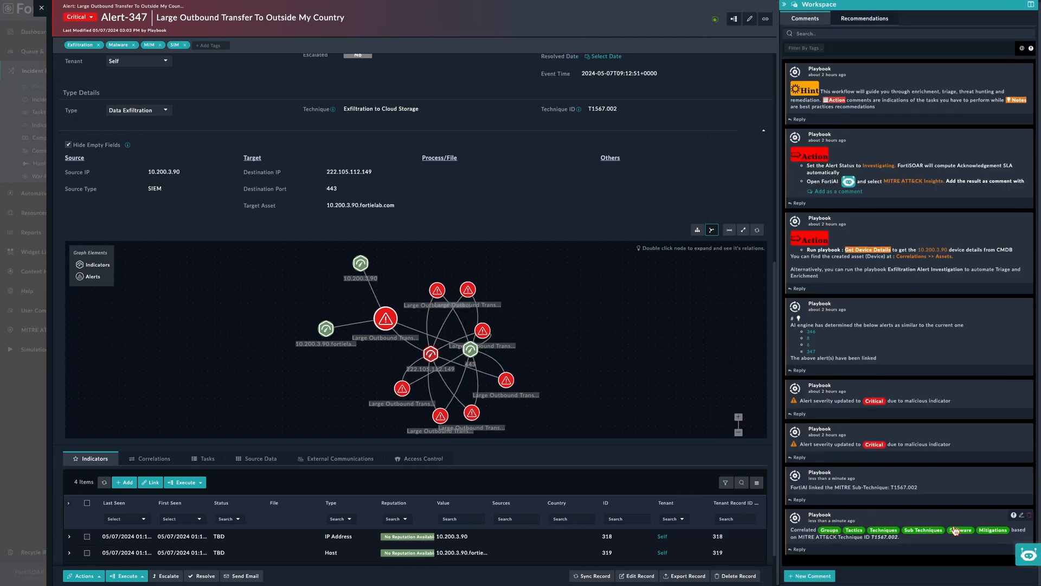
scroll(385, 471, "up", 1)
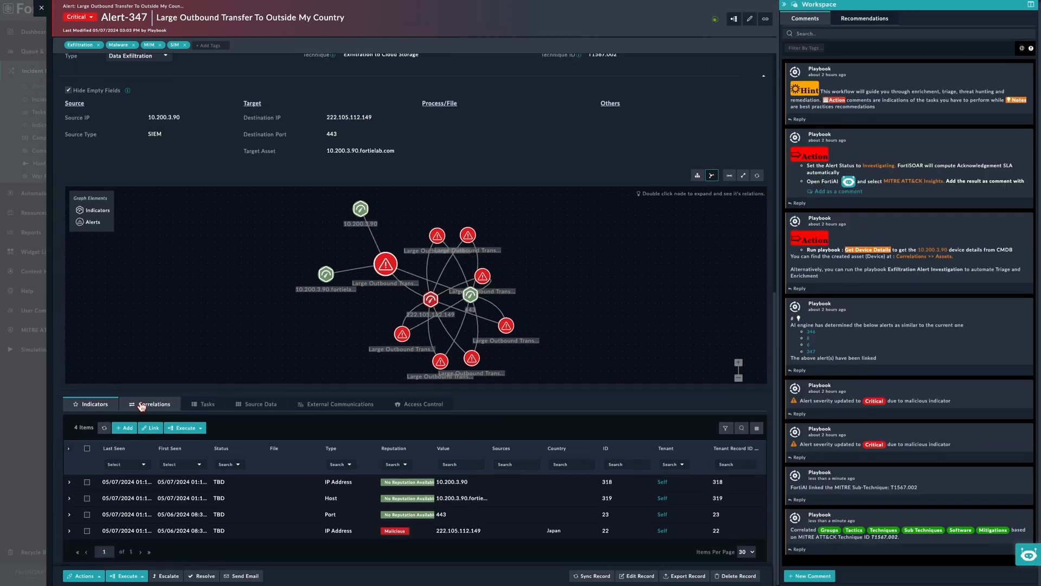
Check the alert's Correlations for linked Groups and Sub-technique T1567.002
left_click(154, 468)
scroll(162, 429, "down", 1)
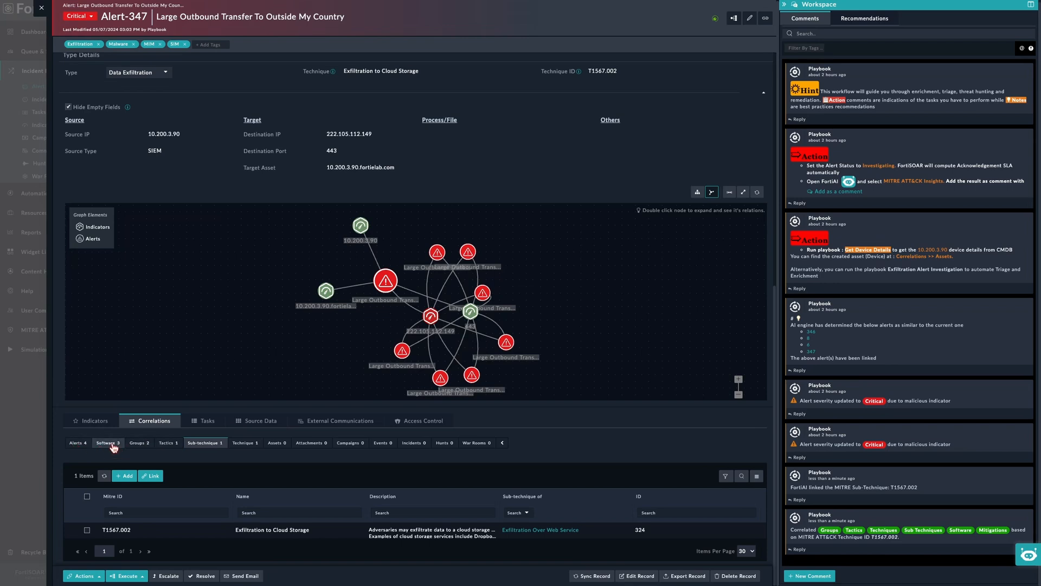
left_click(145, 447)
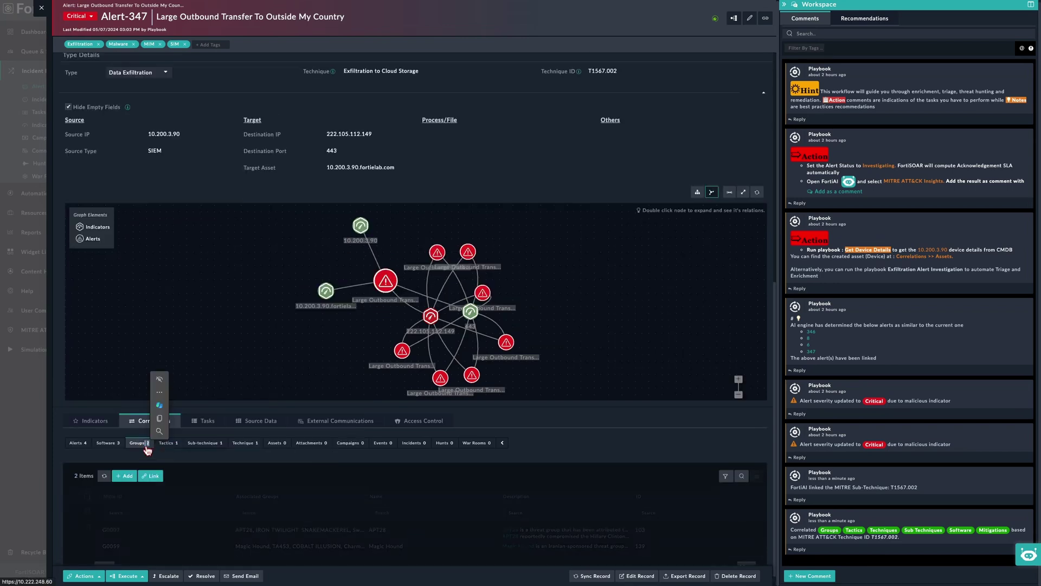
left_click(205, 442)
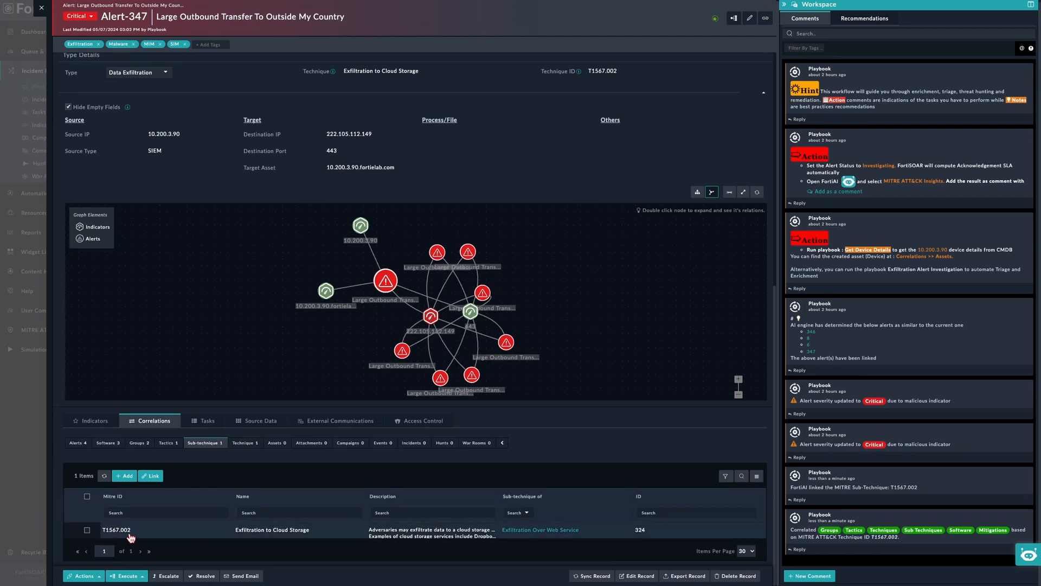
scroll(350, 309, "up", 10)
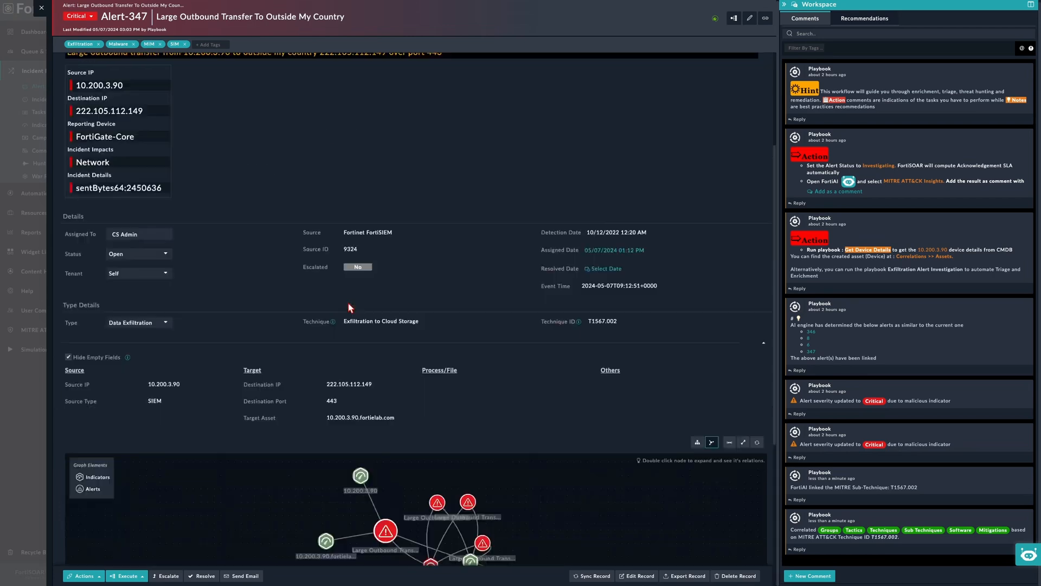
scroll(350, 244, "up", 5)
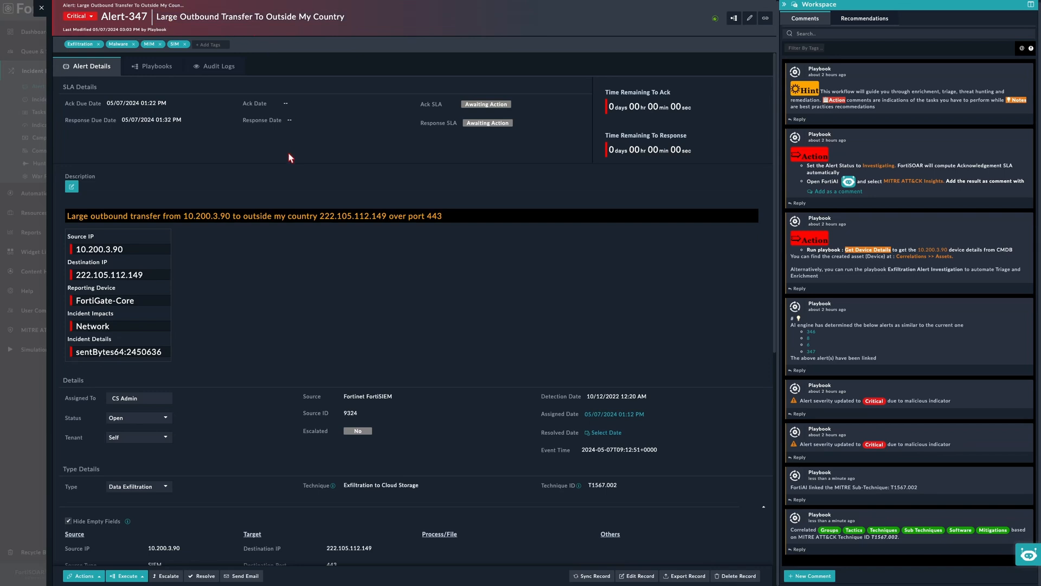
scroll(333, 353, "down", 5)
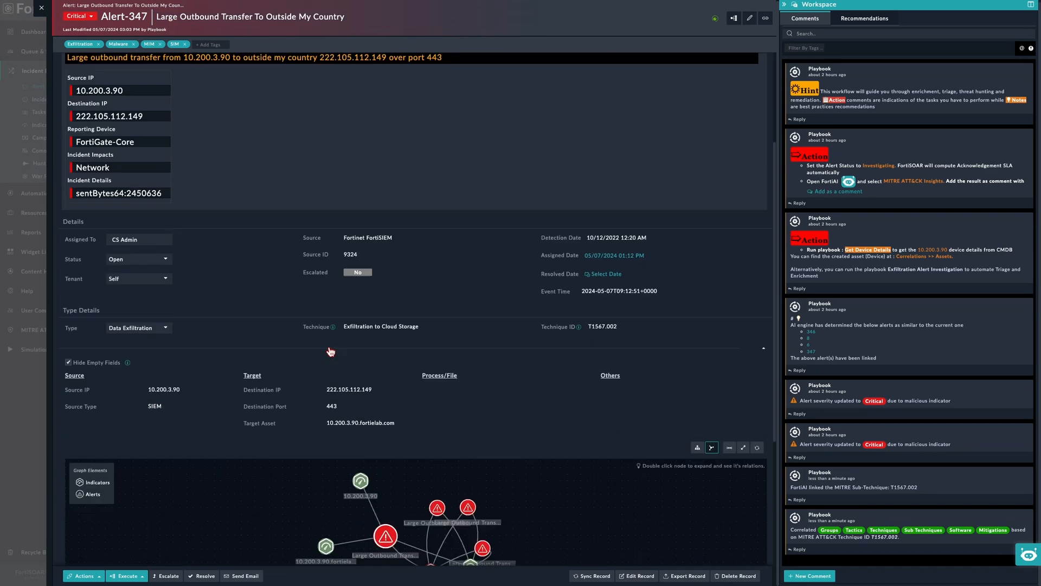
scroll(332, 353, "down", 5)
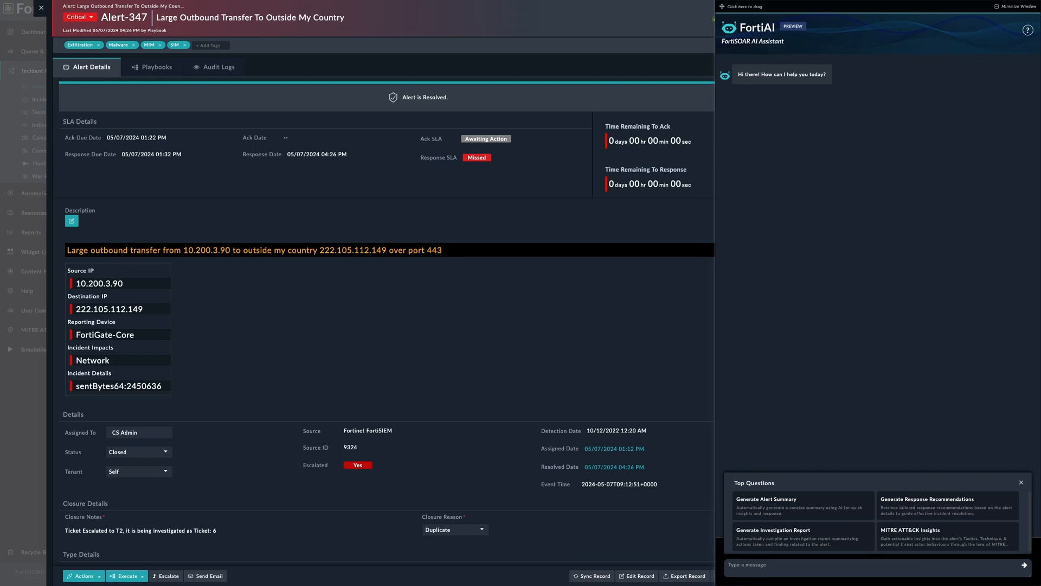
Generate the Alert Investigation Report for Alert-347 and add it as a comment
left_click(827, 530)
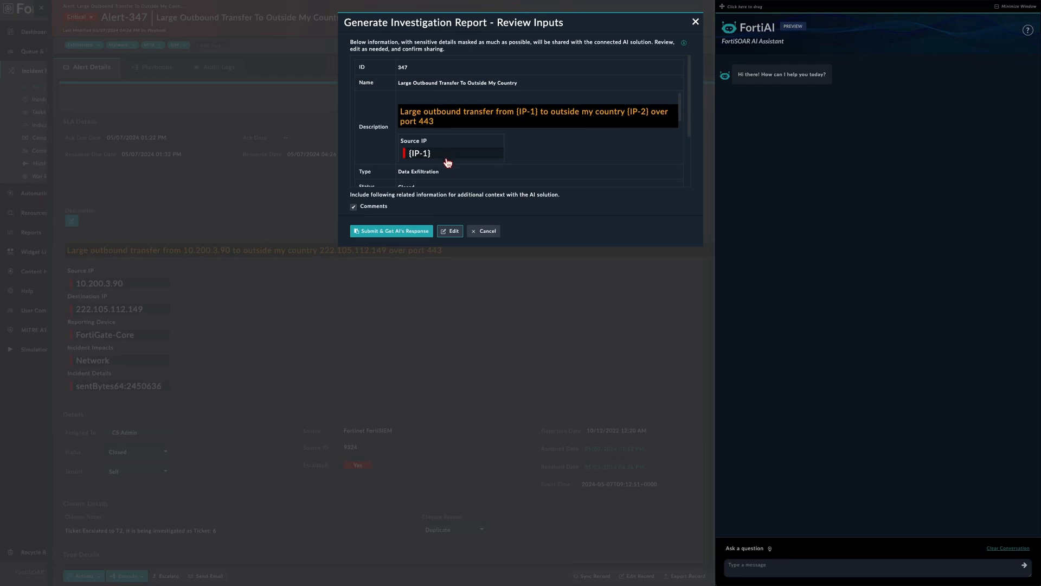
left_click(390, 231)
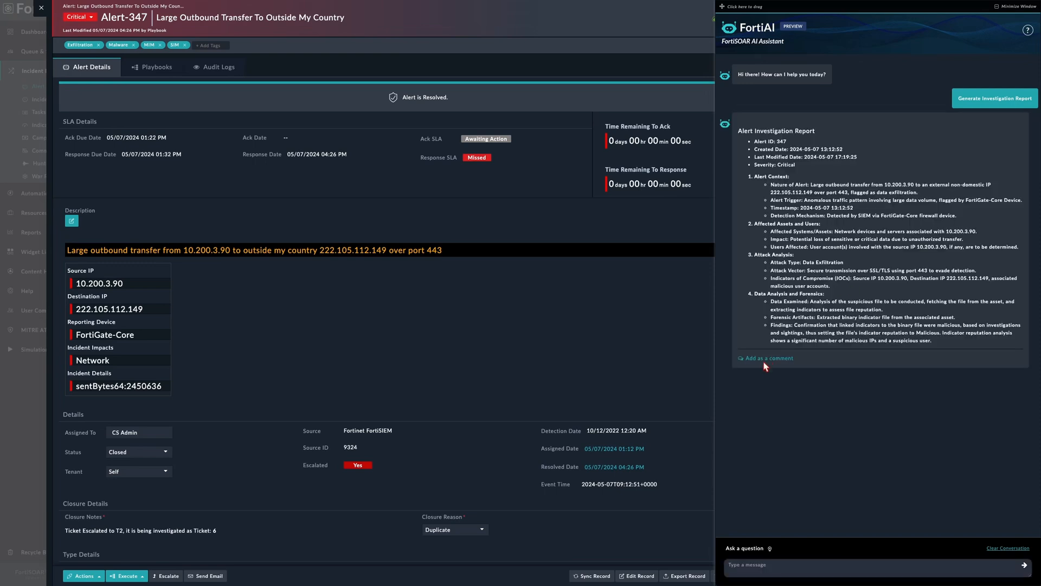
left_click(765, 360)
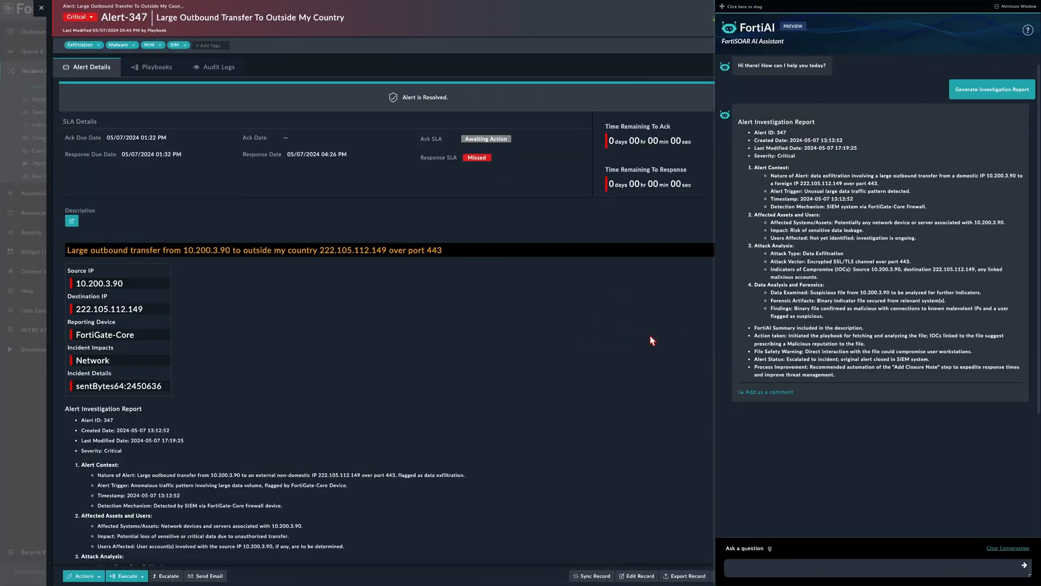
scroll(466, 359, "down", 5)
scroll(466, 359, "down", 3)
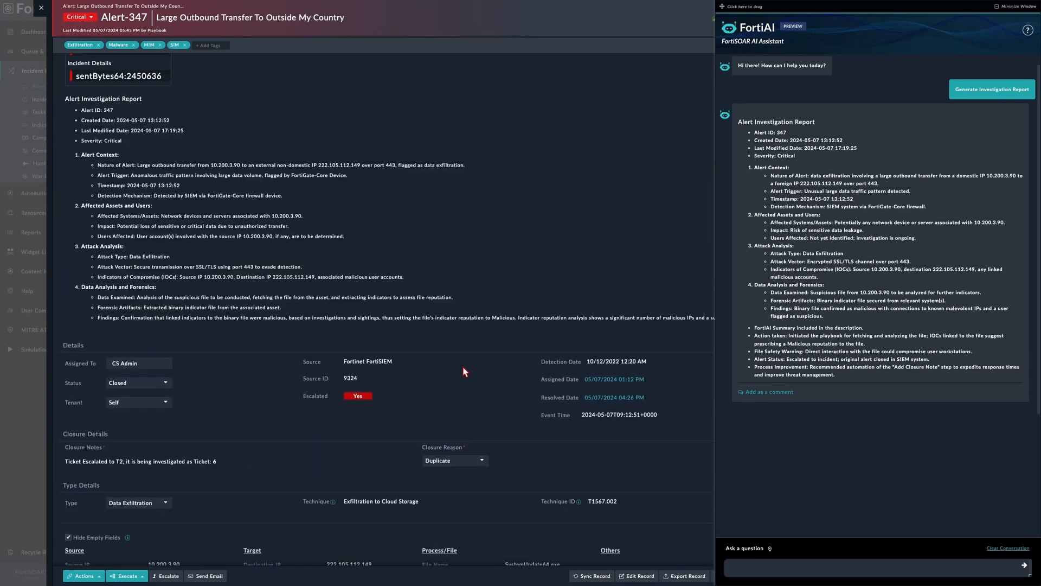
scroll(464, 372, "down", 4)
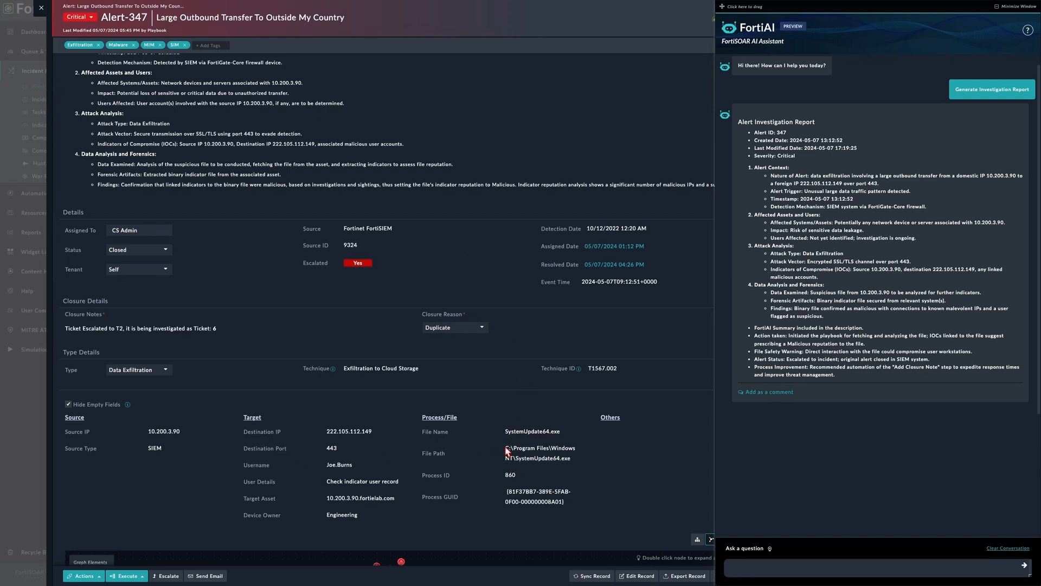
Ask FortiAI about the pasted SystemUpdate64.exe file path from the alert
left_click_drag(506, 448, 579, 459)
key("ctrl+c")
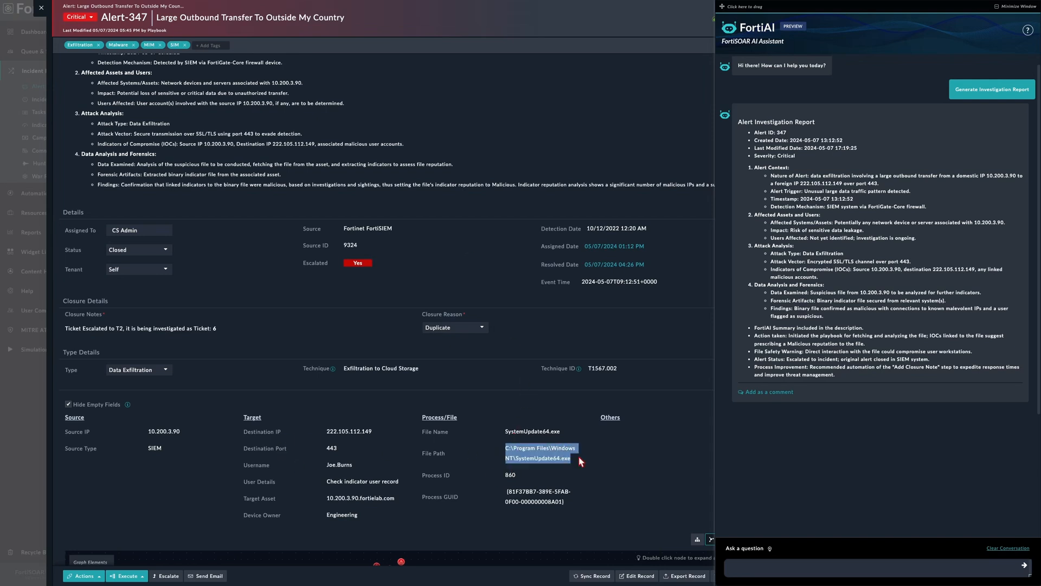
left_click(764, 570)
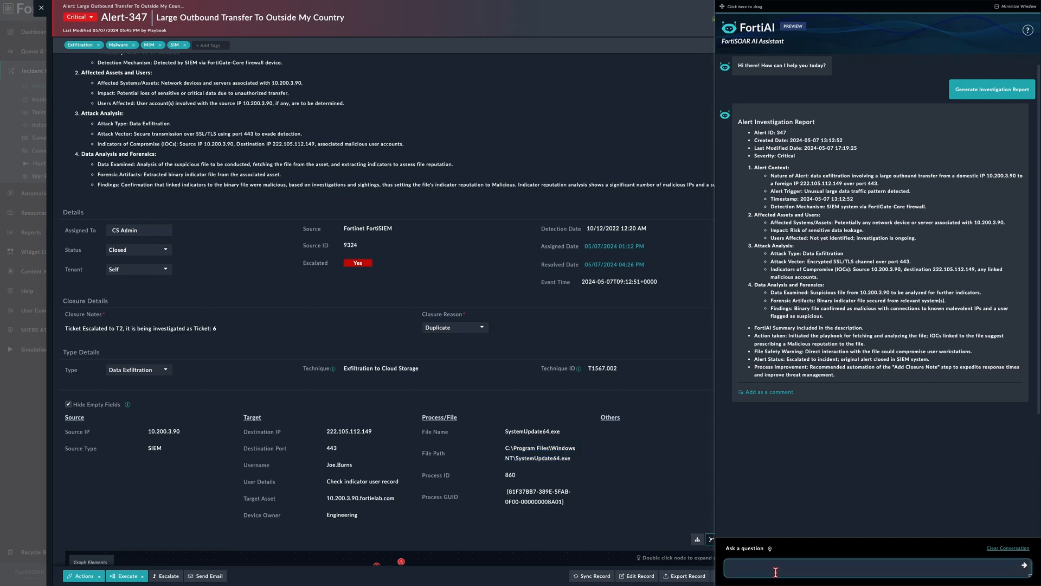
type("what d")
type("o you kn")
type("ow about")
key("ctrl+v")
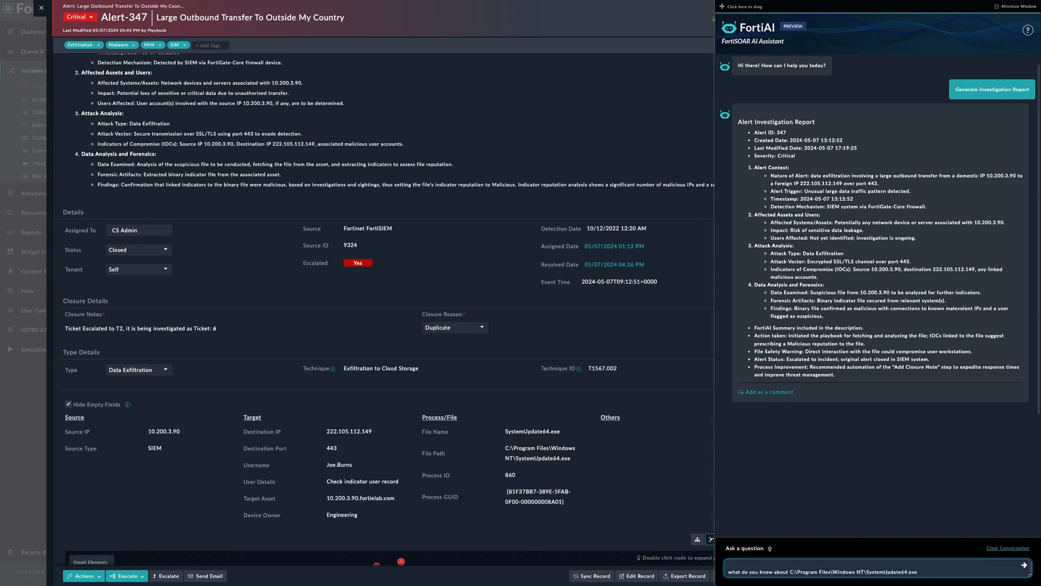
key("Return")
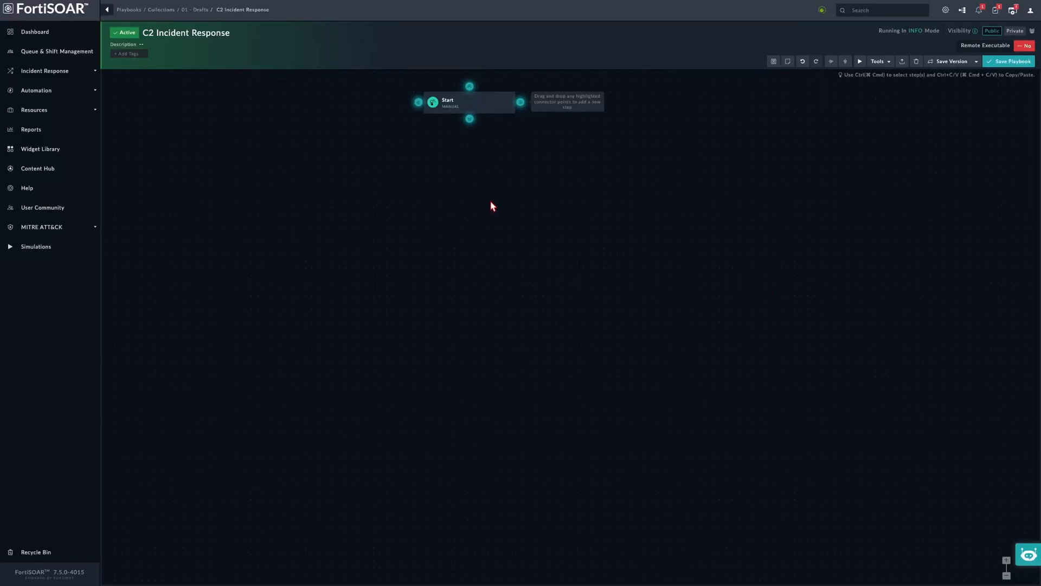
Send FortiAI the playbook request: VirusTotal reputation, FortiGate block, SMTP email, FortiSIEM search
left_click(1027, 555)
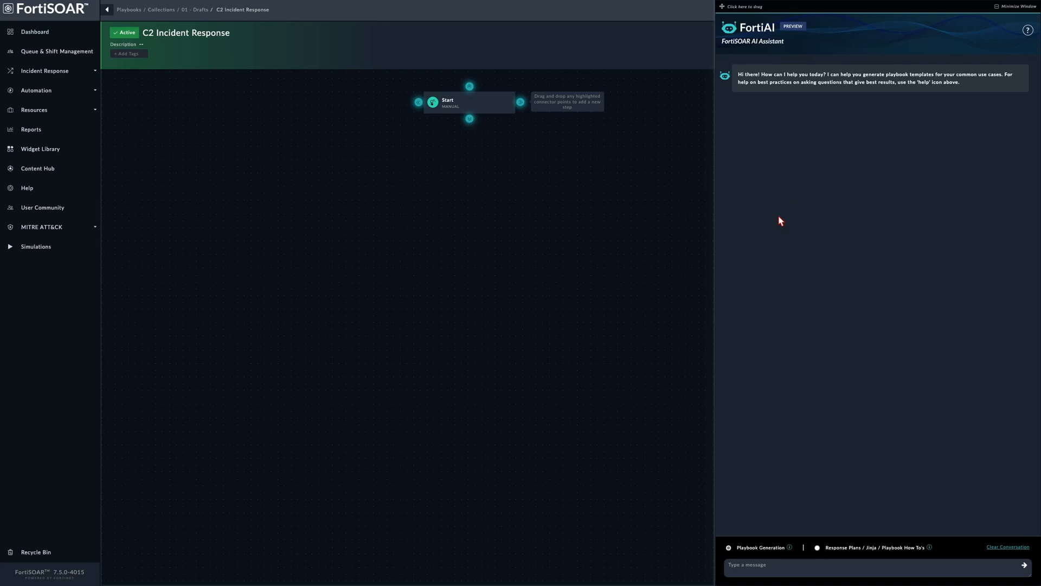
left_click(762, 564)
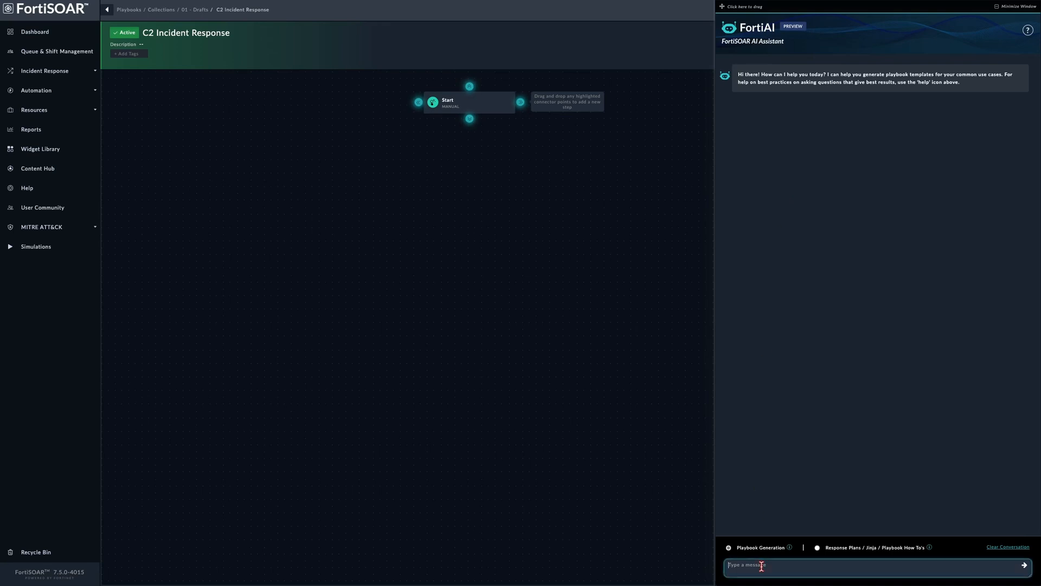
type("get the vi")
type("rustotal erputa")
type("tion for a ")
type("local")
type(" IP address")
type(", ")
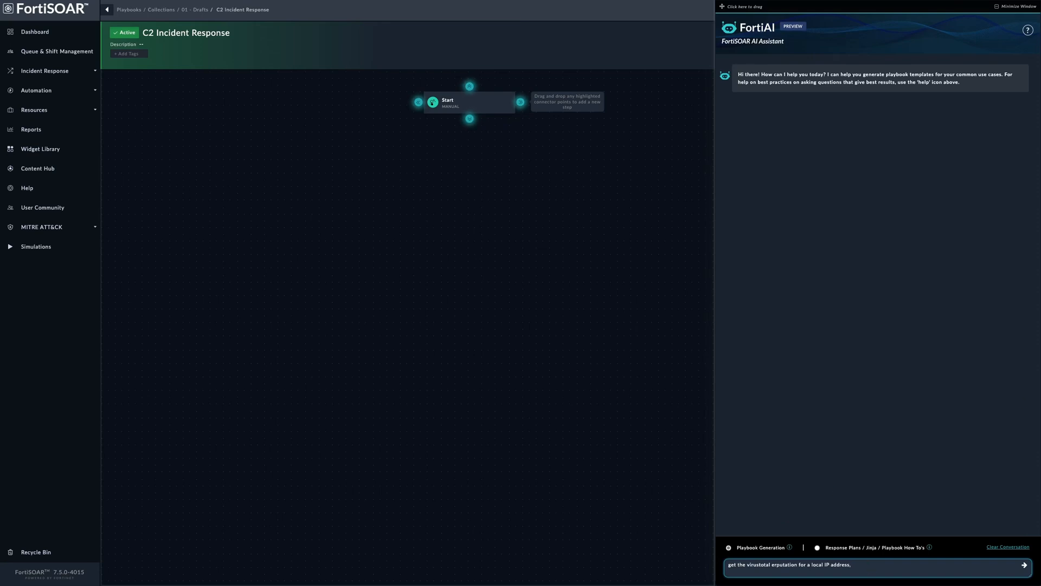
type("if the r")
type("eputation is")
type(" not malicious s")
type("top the playbook else")
type("block the IP")
type(" on Fortigate")
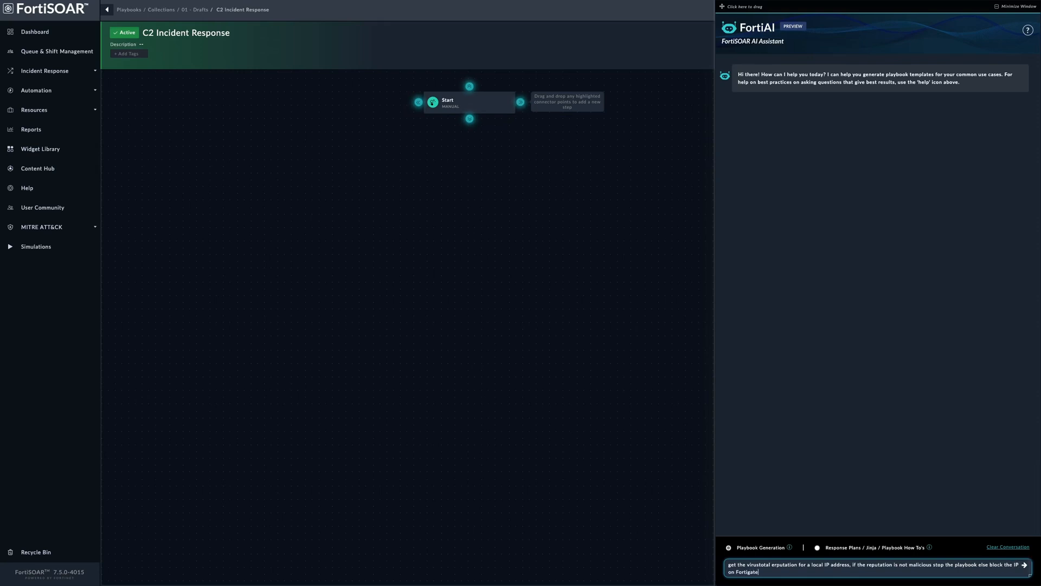
type(" and se")
type("nd an email via SM")
type("TP")
type(" then look f")
type("or IP matches i")
type("n FortiSIEM")
type("and extrac")
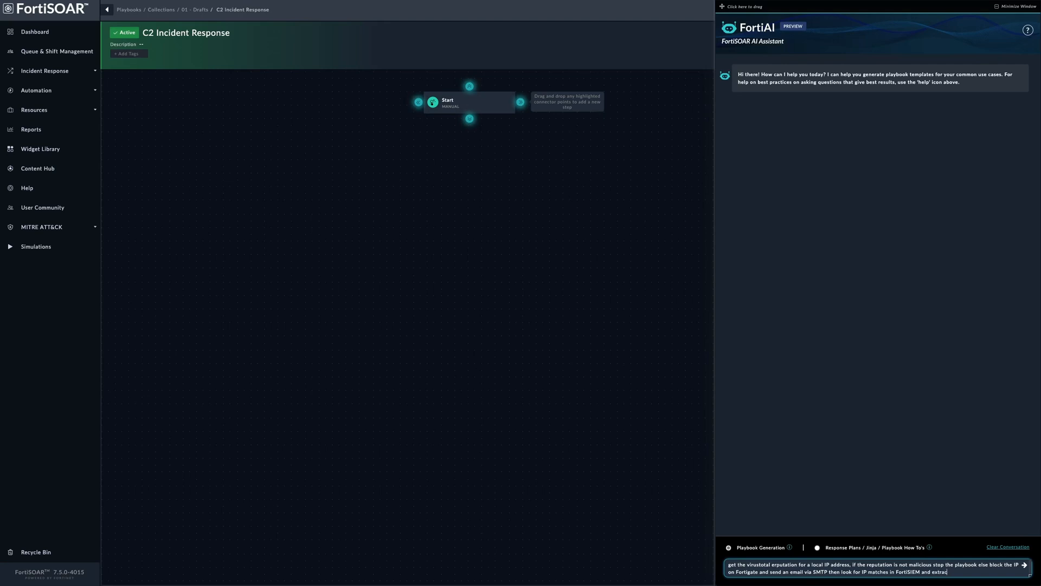
type("he private ")
type("IP addresses ")
type("from")
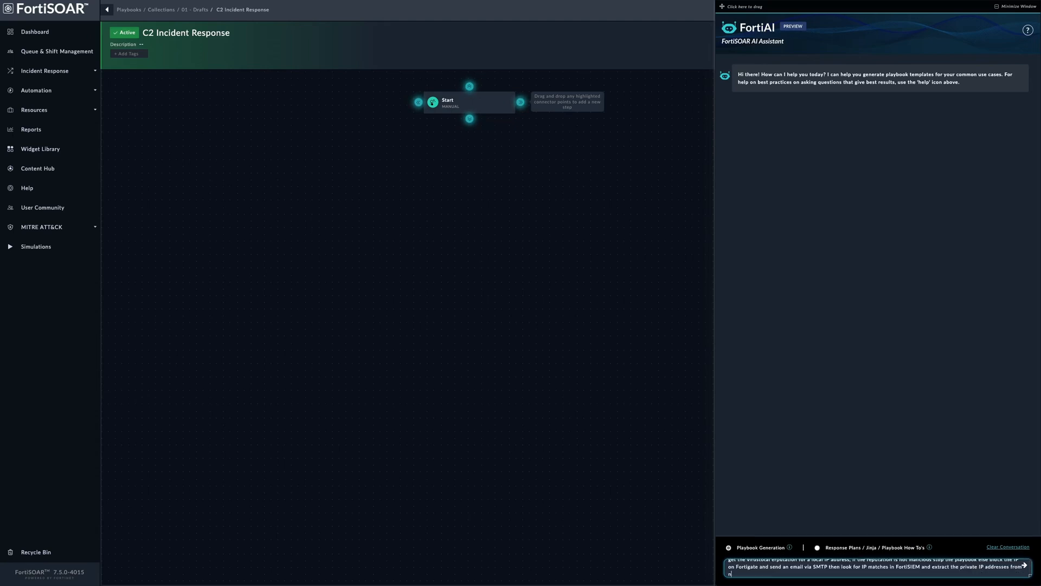
type(" anat")
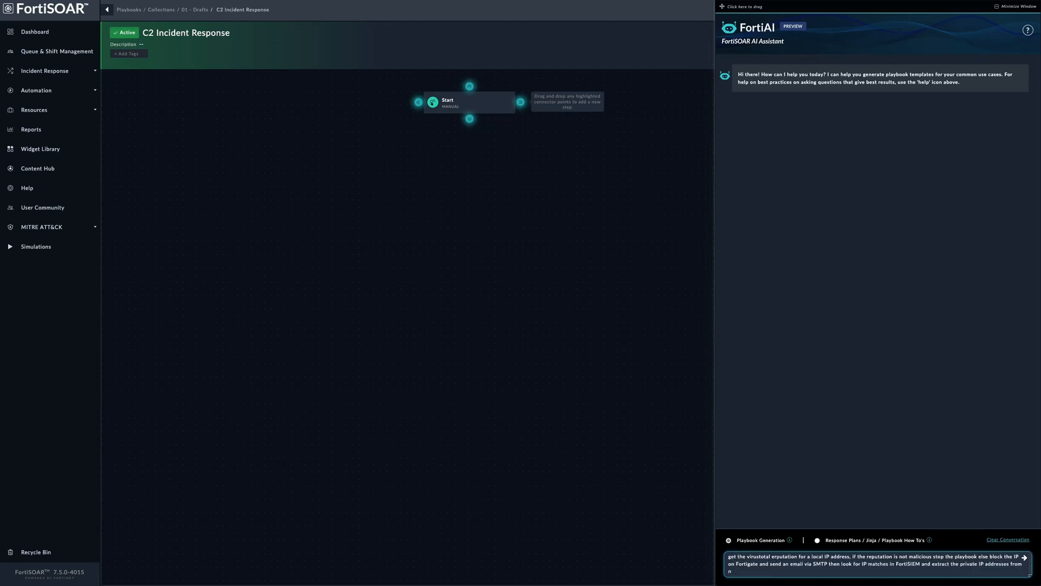
key("BackSpace")
type("matching ")
type("events f")
type("or")
type("find")
type(" the ")
type(" local asset exists")
key("Return")
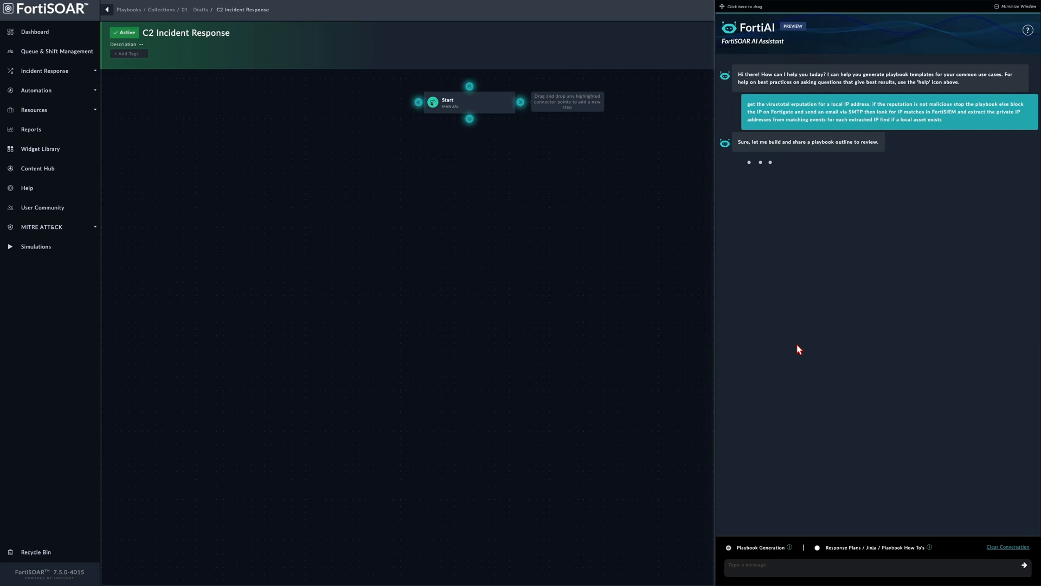
scroll(816, 310, "down", 4)
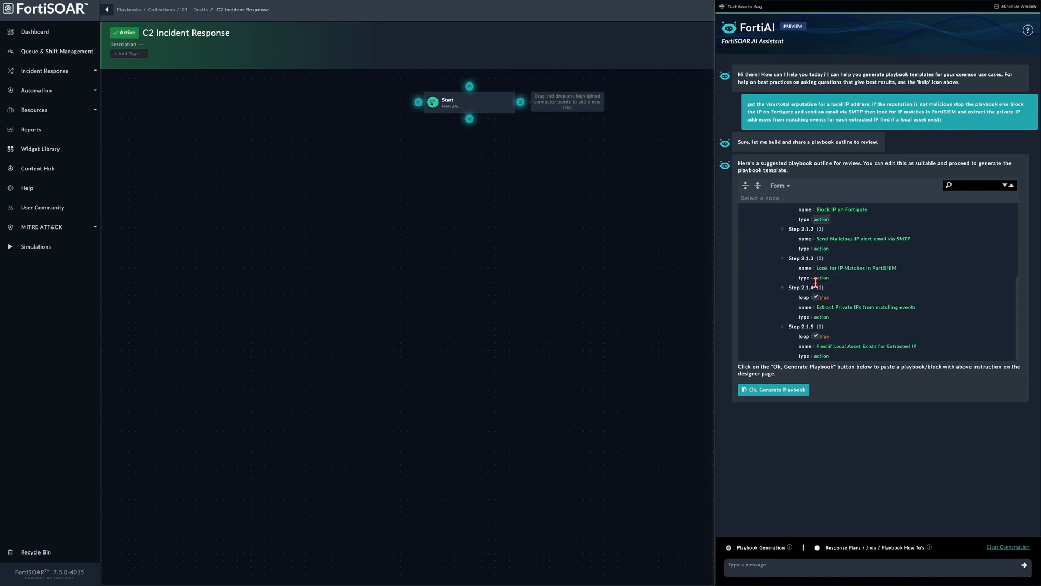
scroll(815, 283, "up", 4)
View the outline as Code and back as Form, then confirm 'Ok, Generate Playbook'
left_click(780, 186)
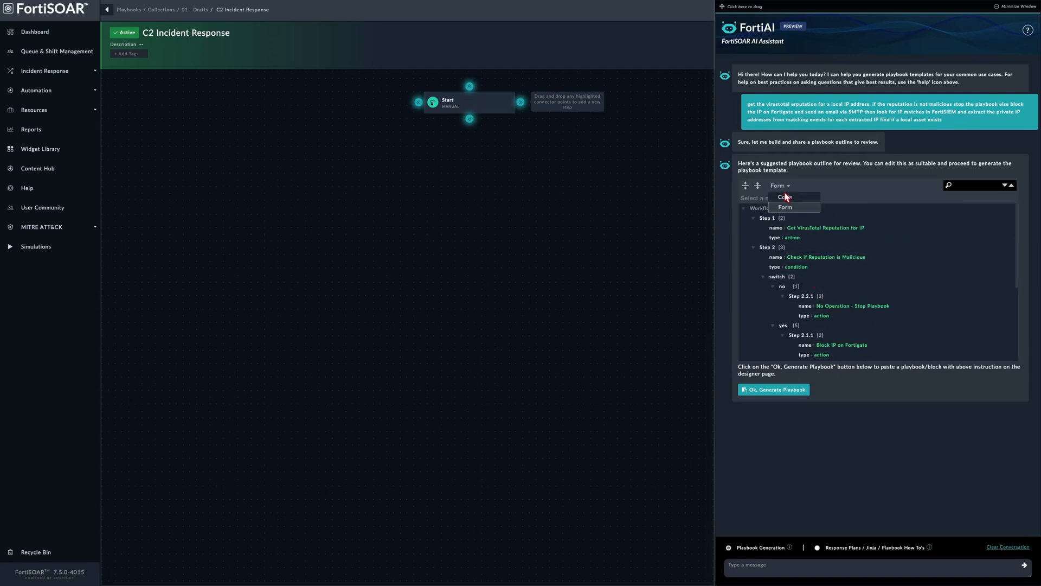
left_click(786, 201)
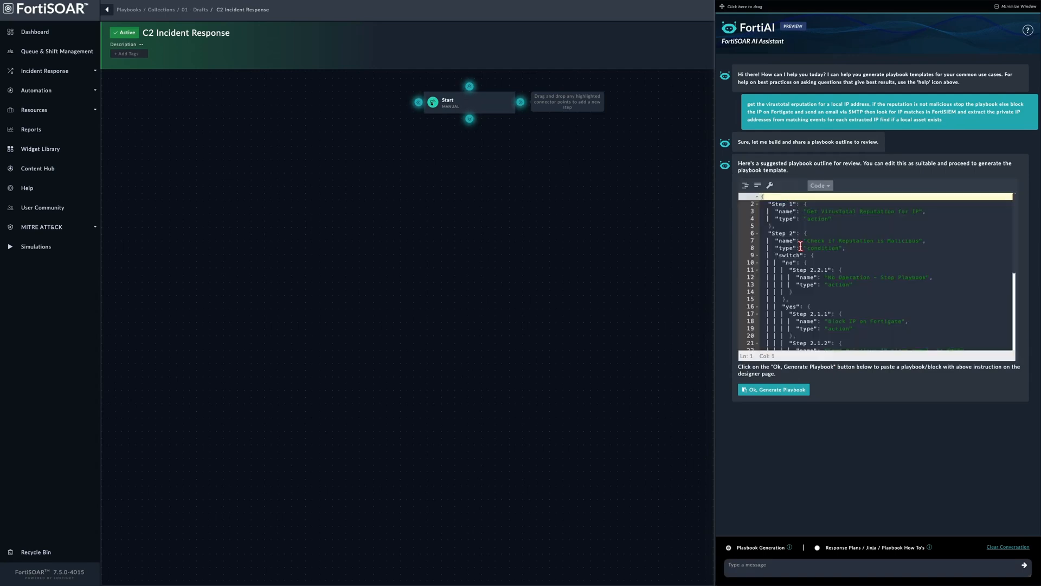
left_click(820, 186)
left_click(827, 211)
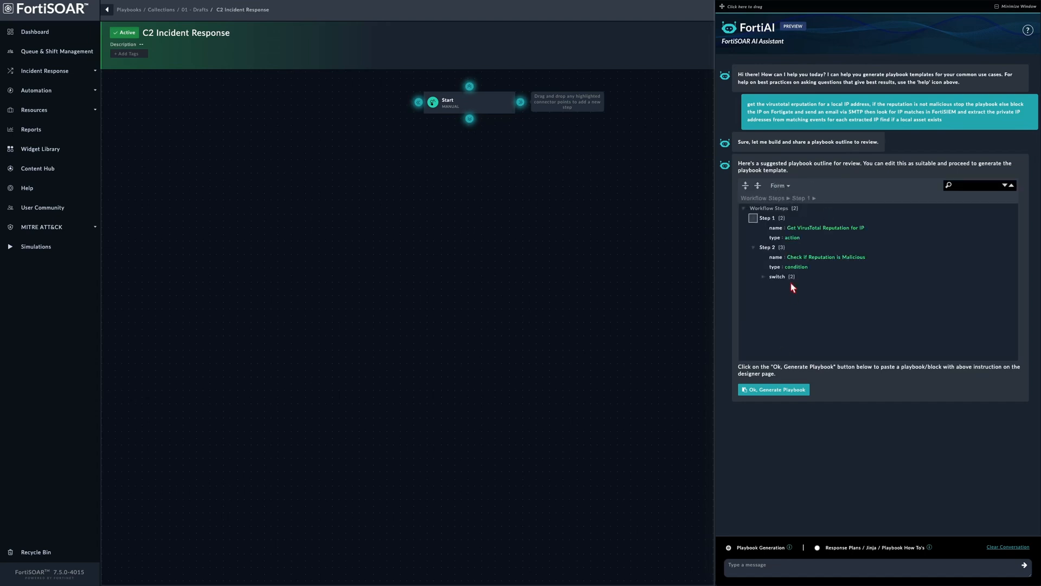
left_click(774, 390)
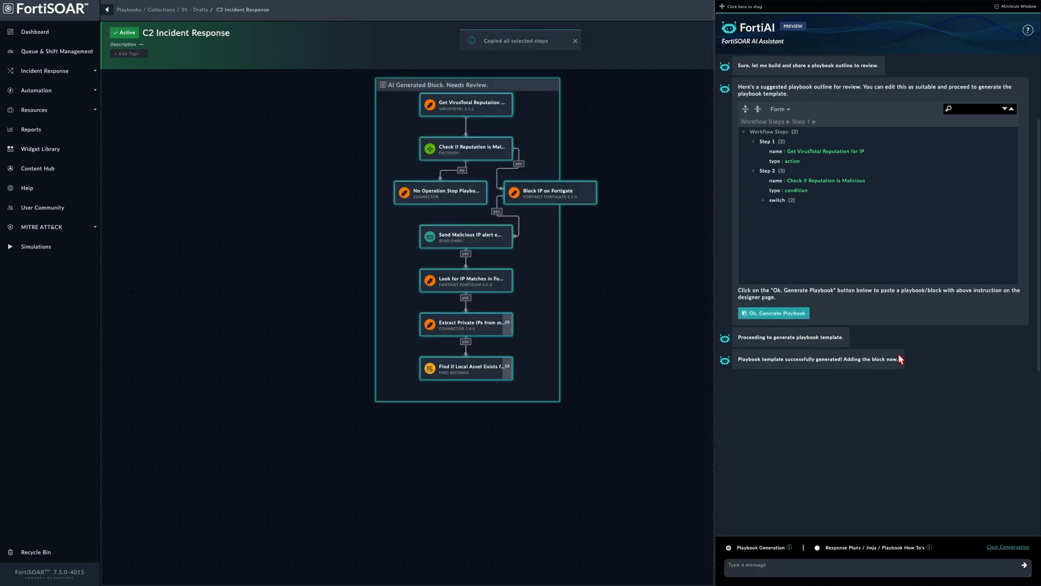
mouse_move(486, 85)
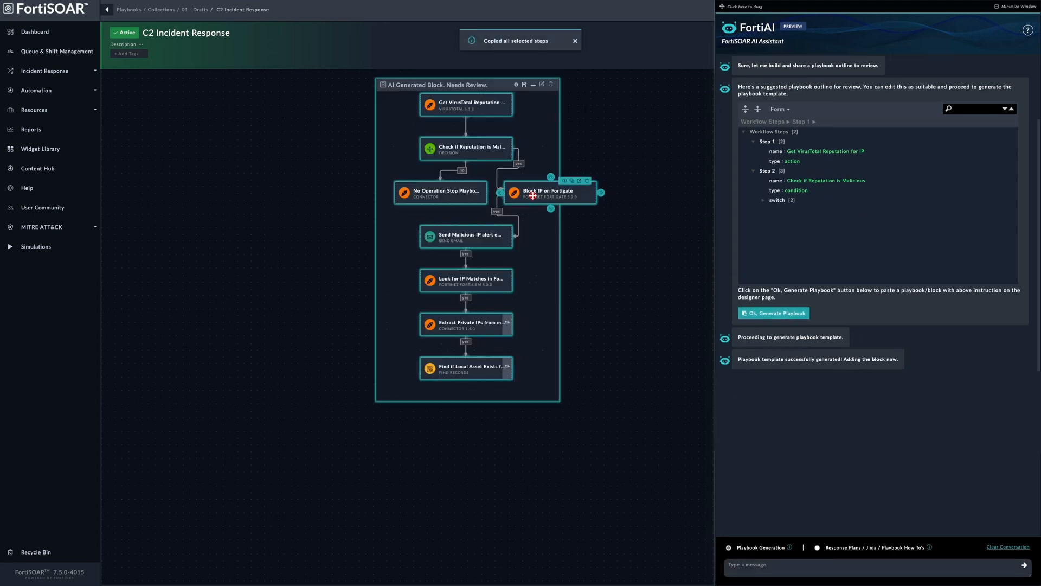
Place the AI Generated Block below Start and connect Start to Get VirusTotal Reputation
left_click_drag(487, 87, 498, 165)
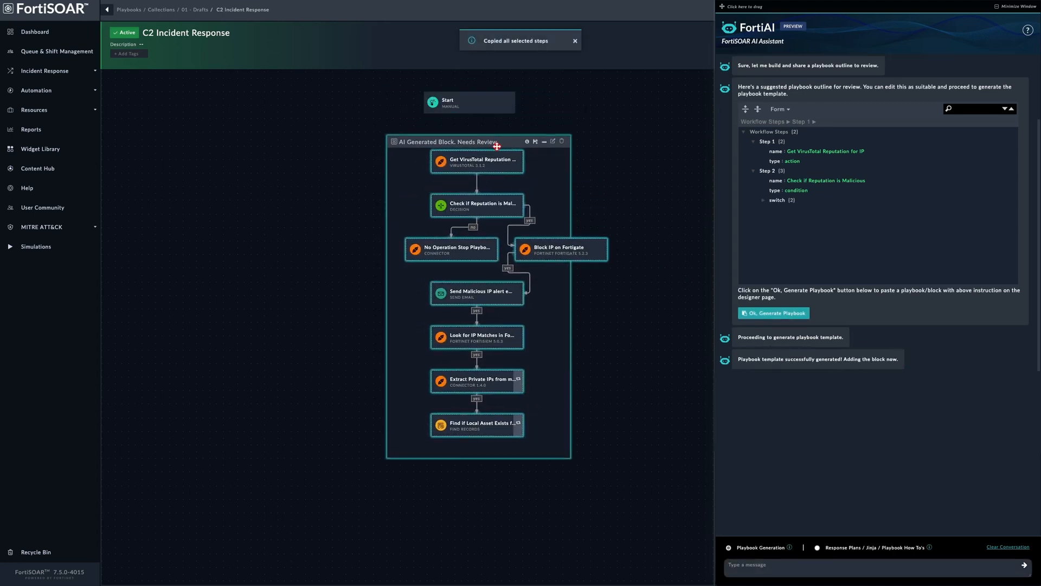
left_click(497, 106)
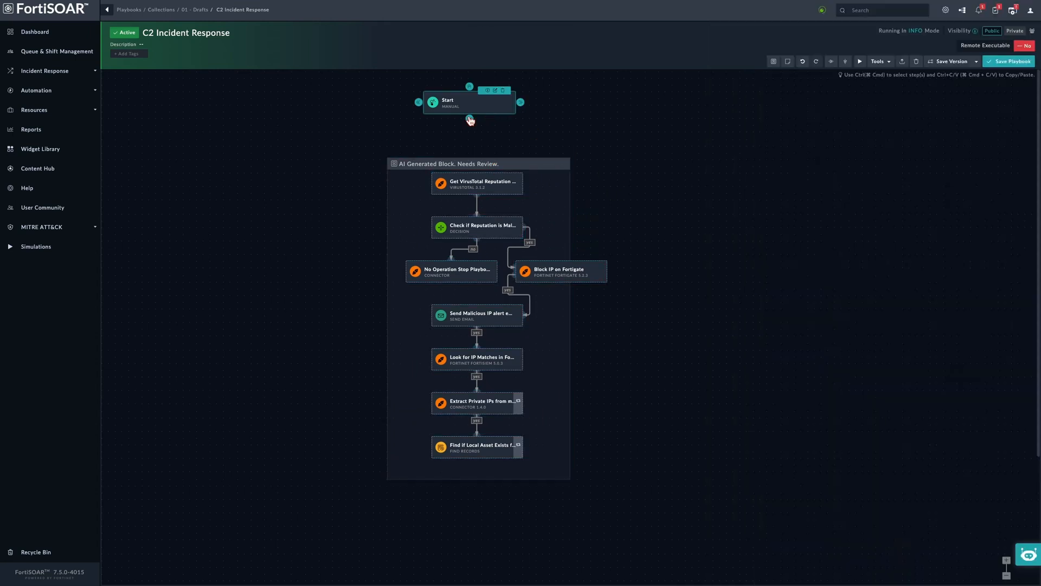
mouse_move(468, 118)
left_mouse_down()
mouse_move(473, 185)
mouse_move(495, 166)
left_mouse_up()
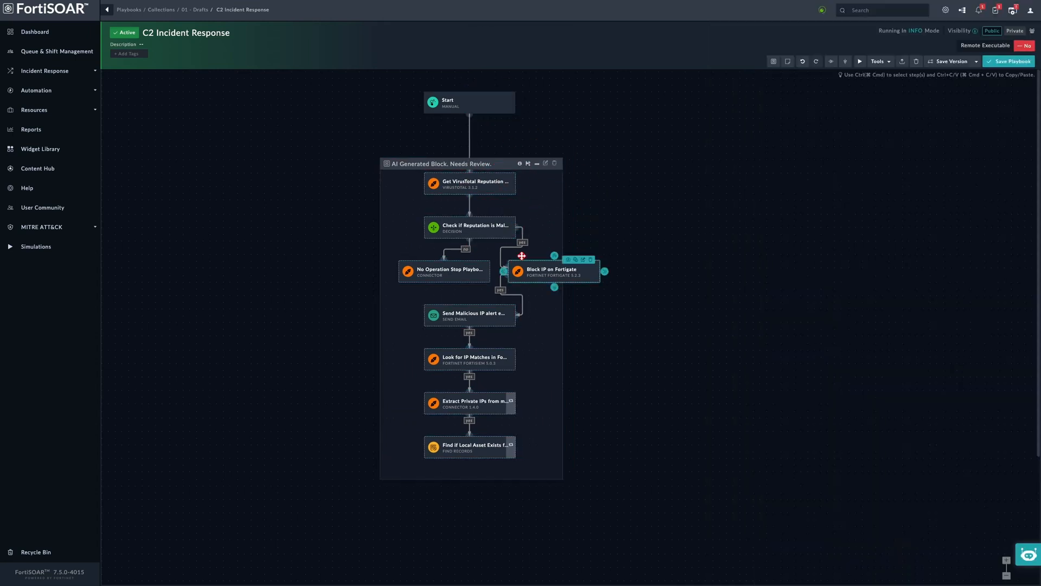
Spread No Operation left and Block IP on Fortigate right, then bring FortiAI back
left_click_drag(443, 270, 366, 276)
left_click(552, 271)
left_click_drag(545, 273, 572, 275)
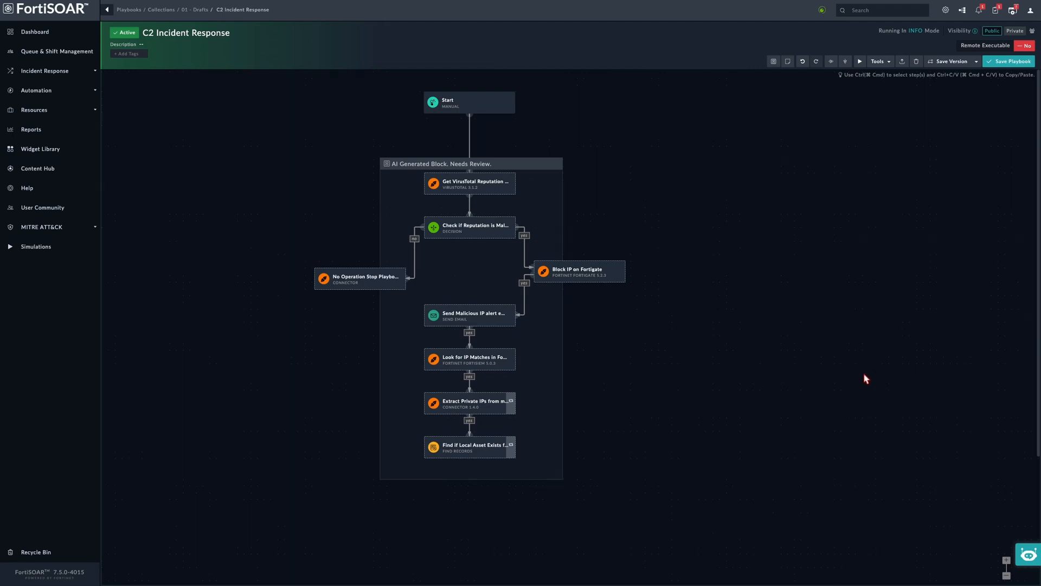
left_click(1027, 555)
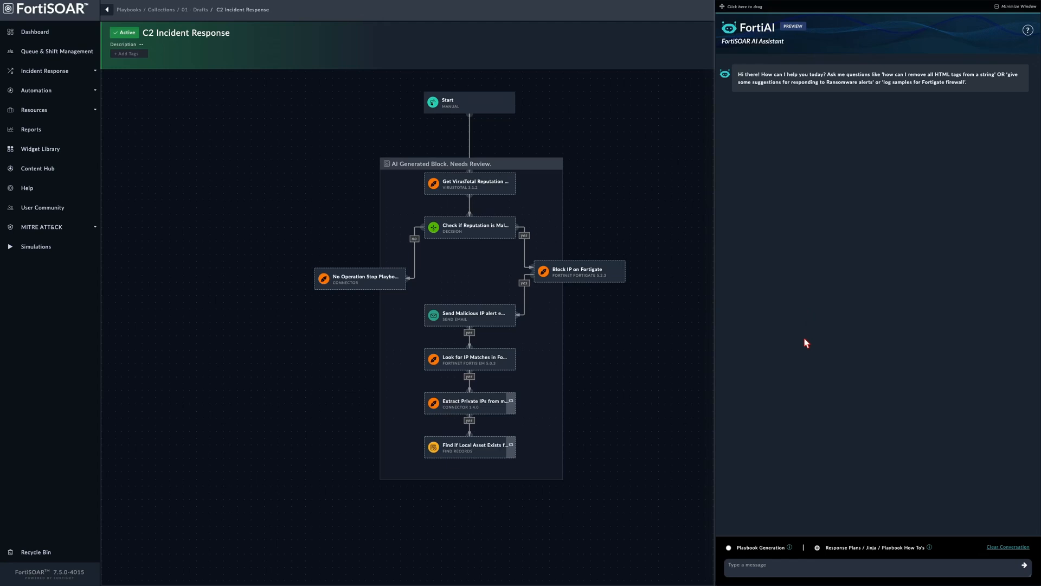
Ask FortiAI how to build a playbook extracting indicators from a CSV file
left_click(799, 566)
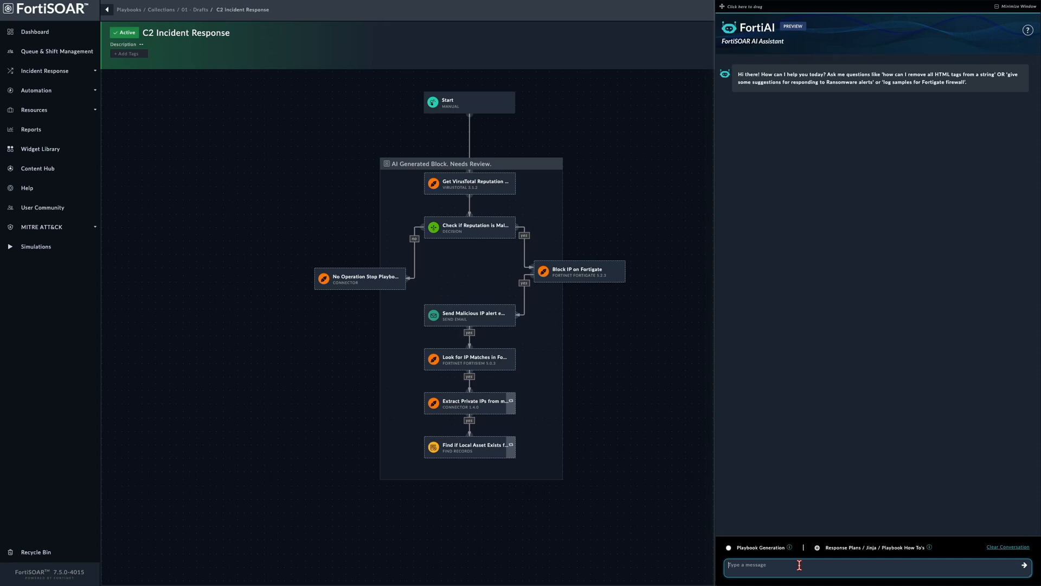
type("ho")
type("rea")
type("ortiSOAR pl")
type("ook ")
type("indicator")
type("om a CSV file")
key("Return")
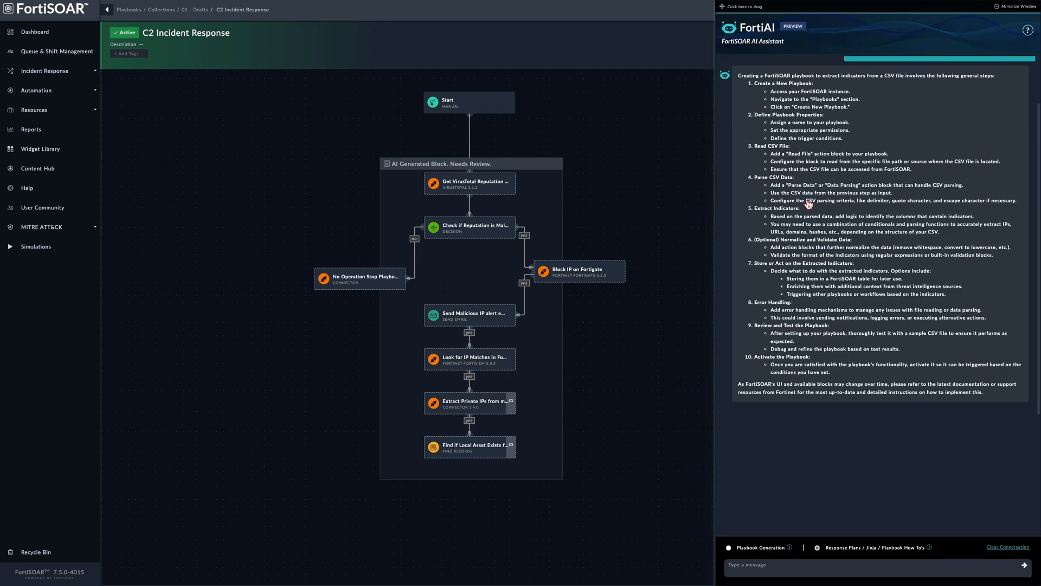
scroll(809, 205, "up", 2)
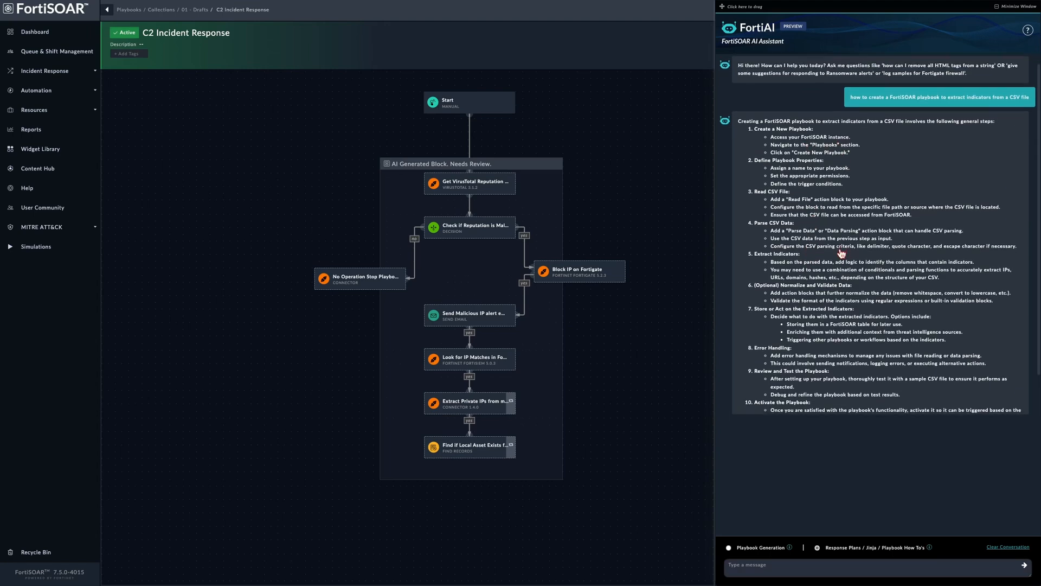
scroll(844, 258, "down", 2)
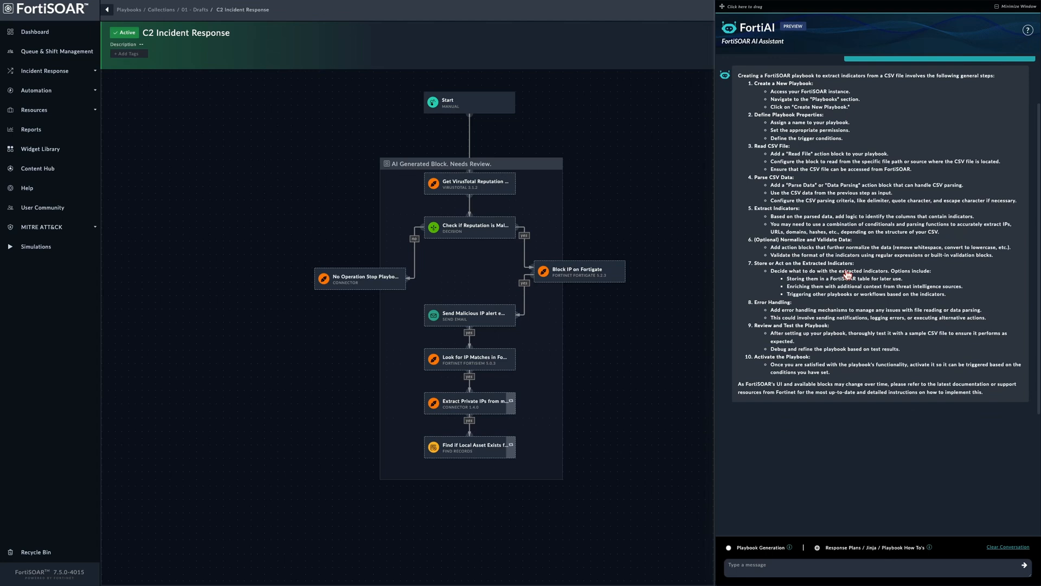
scroll(846, 275, "up", 2)
left_click(866, 565)
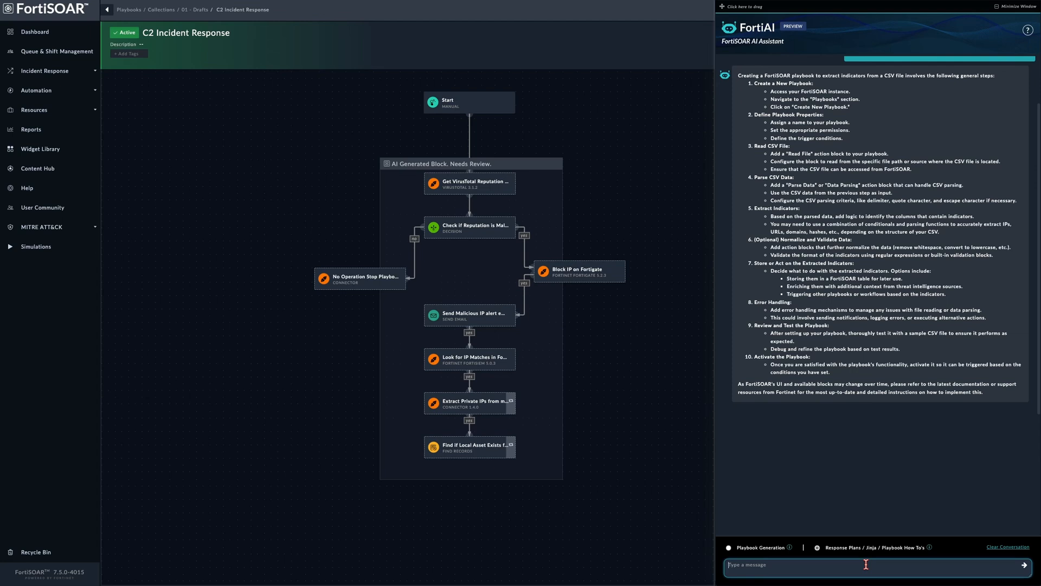
type("I have a jinja lis")
type("t of integers my_list")
type("which I want to sort f")
type("rom larg")
type("est to smallest")
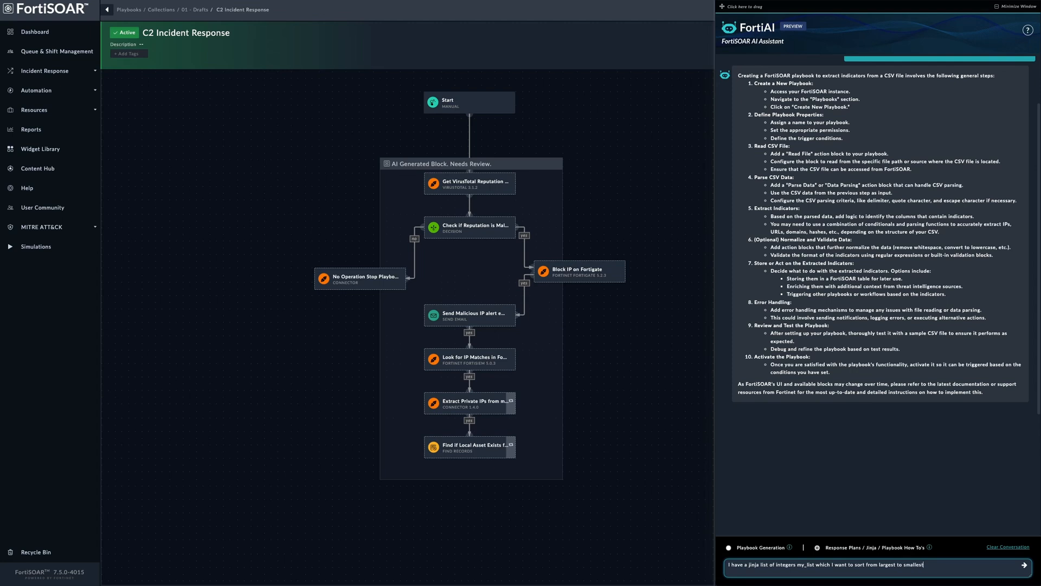
Ask FortiAI for Jinja to sort integers descending and select the returned code
key("Return")
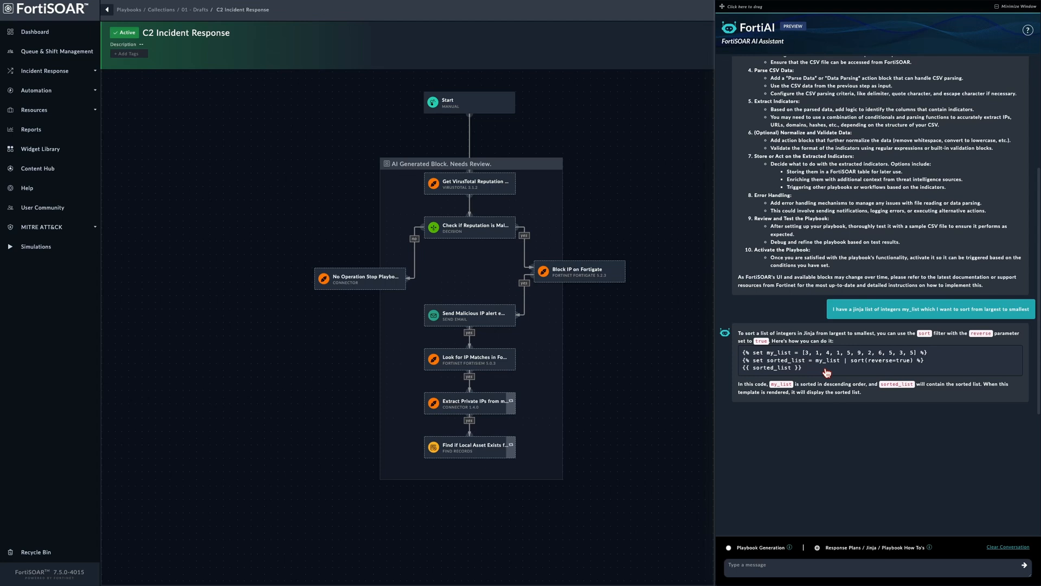
left_click_drag(804, 370, 744, 359)
key("ctrl+c")
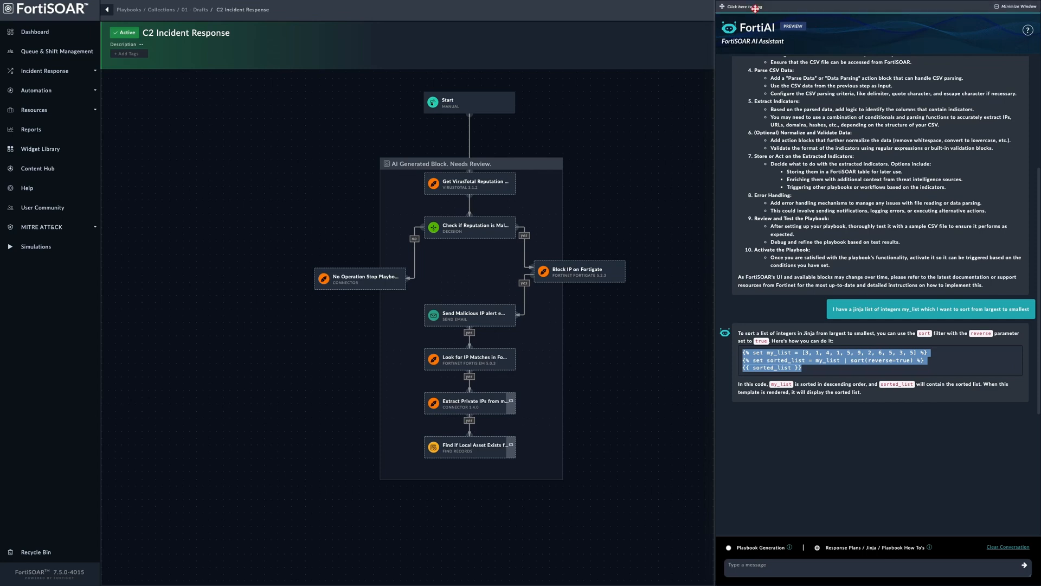
Paste FortiAI's sort expression into the Jinja Template and render it, listing values in descending order
left_click(1016, 6)
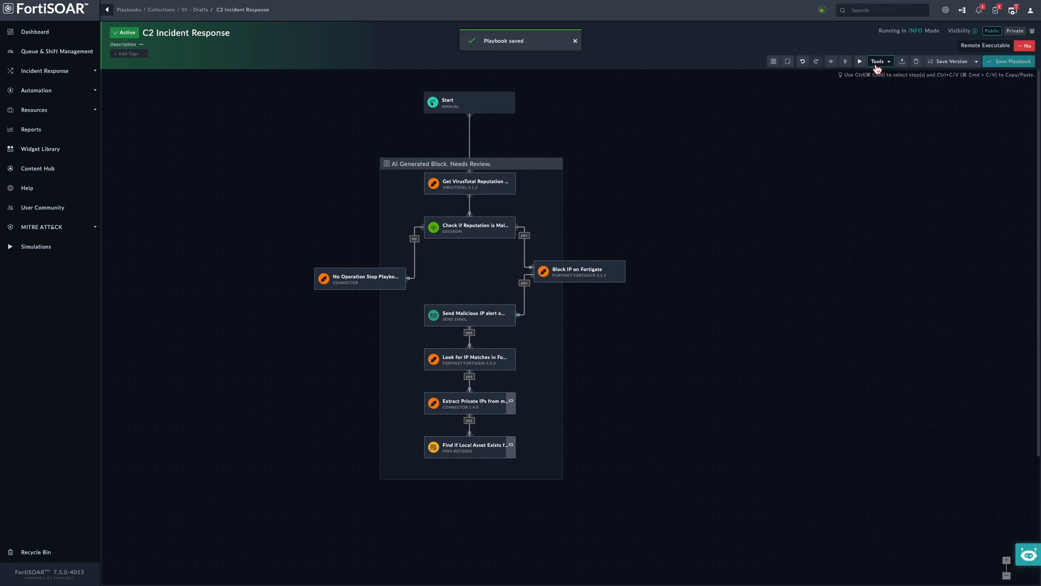
left_click(896, 155)
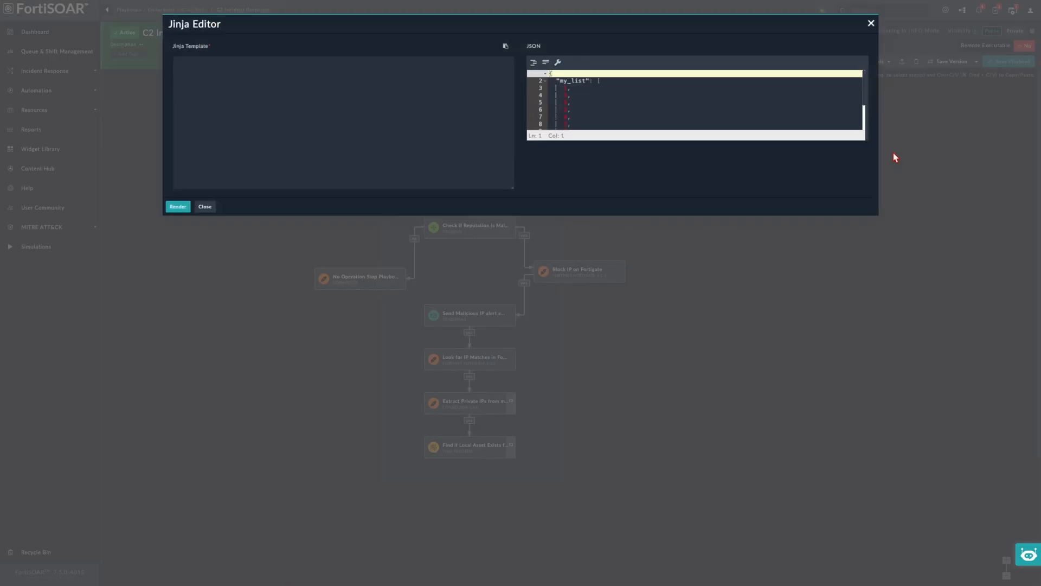
left_click(452, 132)
key("ctrl+v")
left_click(172, 209)
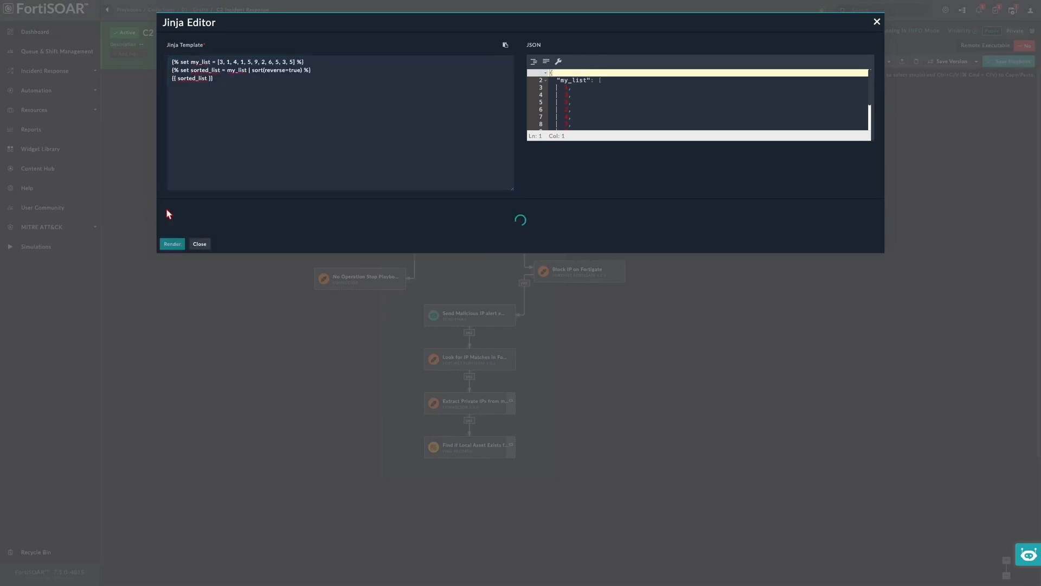
scroll(246, 265, "down", 1)
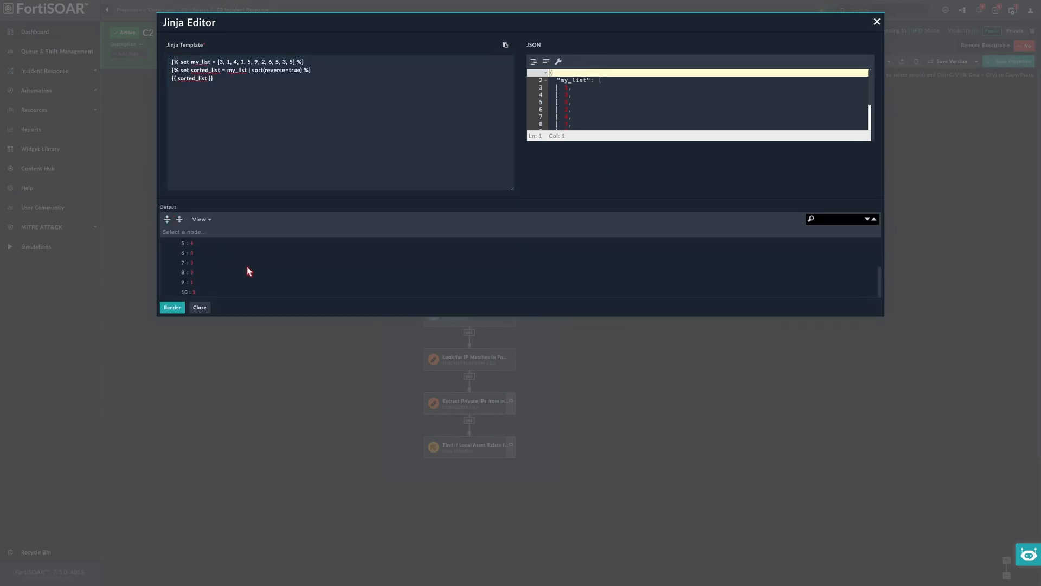
scroll(247, 266, "up", 1)
scroll(254, 263, "down", 3)
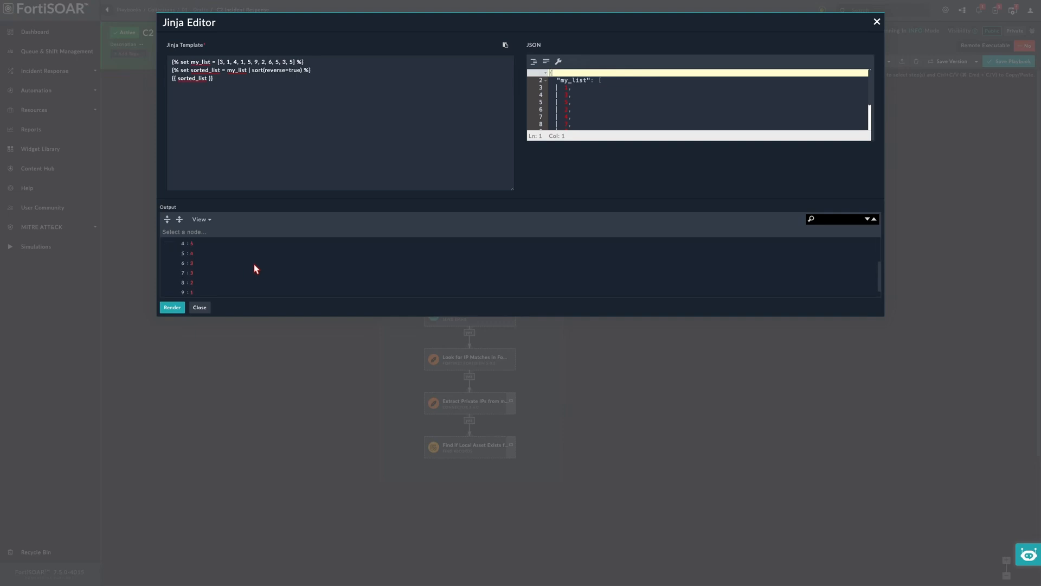